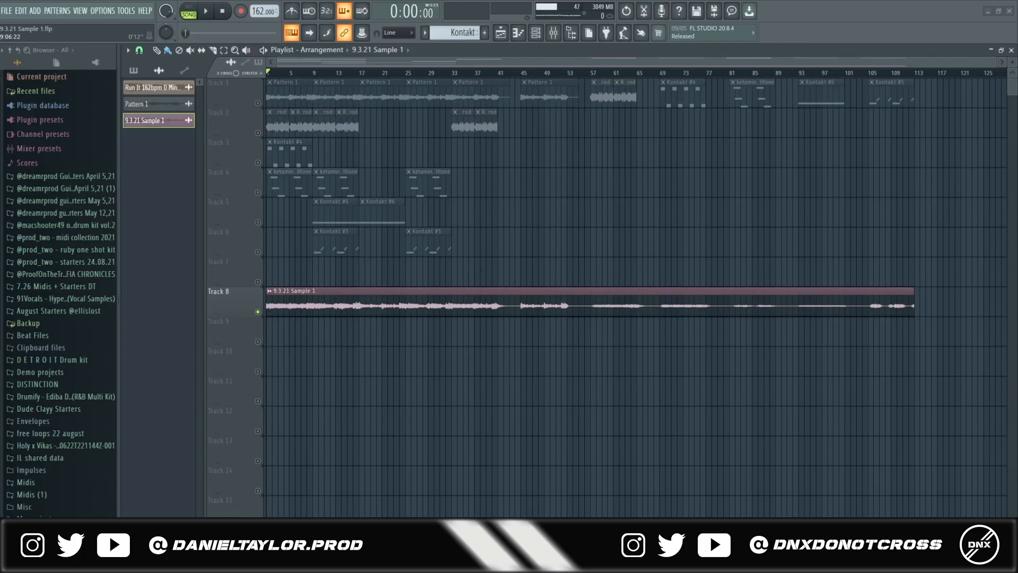
- Open the 9.3.21 Sample 1 clip's settings on Track 8 and set its pitch shift to -300 cents
double_click(316, 291)
drag(340, 145, 513, 180)
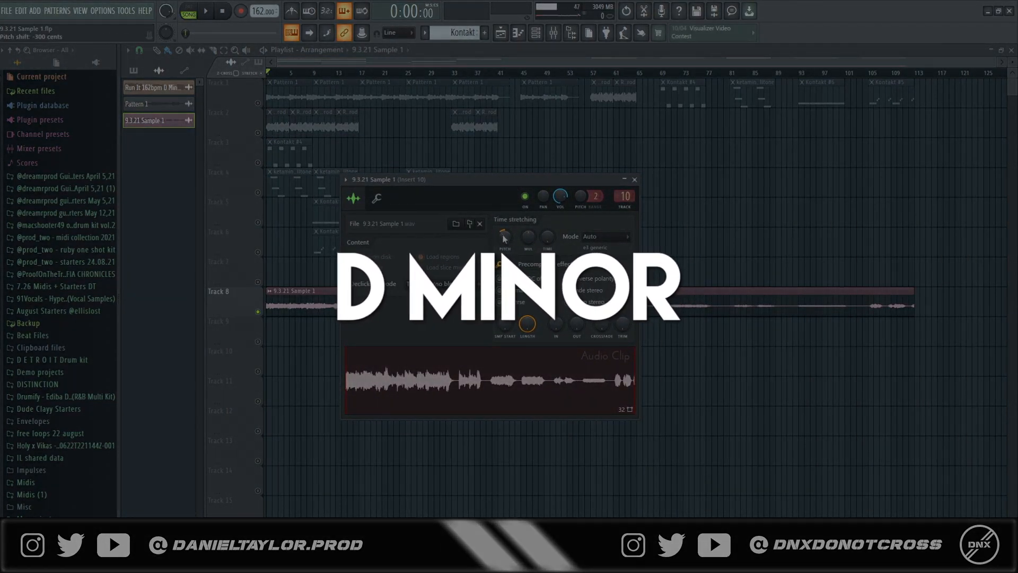
drag(504, 238, 504, 245)
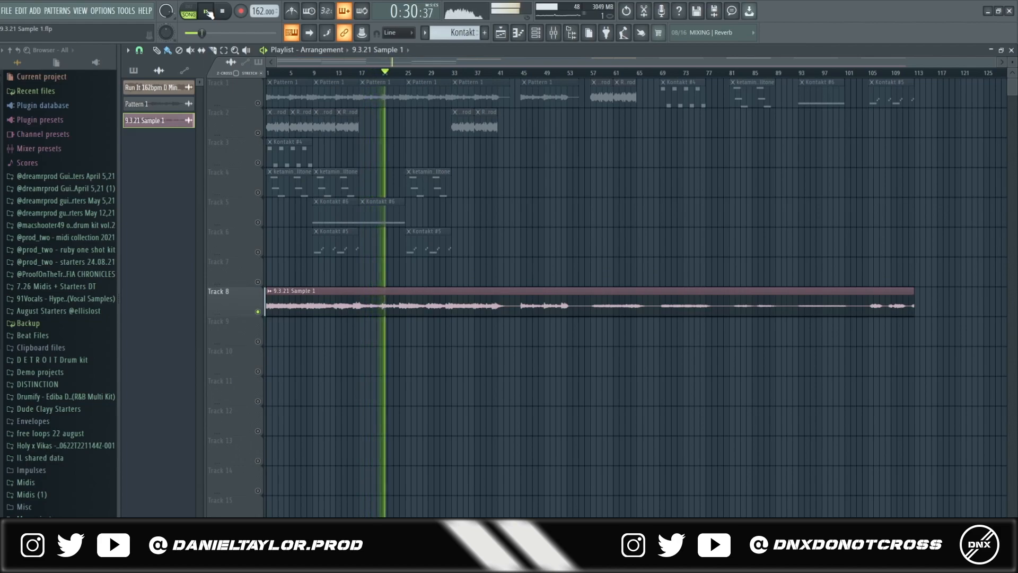
- Audition the 9.3.21 Sample 1 clip from about bars 25 and 33, and stop playback
click(406, 72)
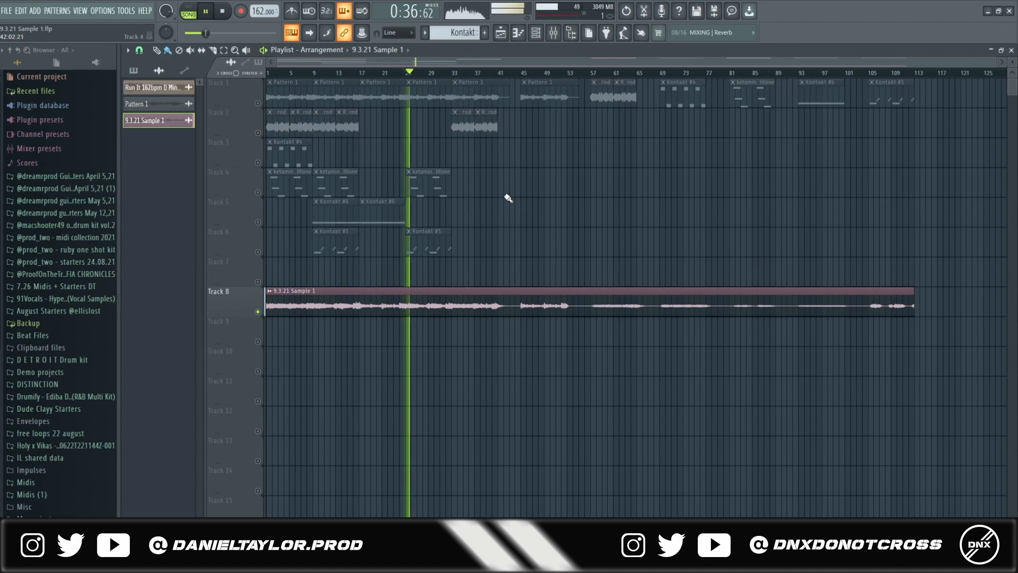
click(453, 74)
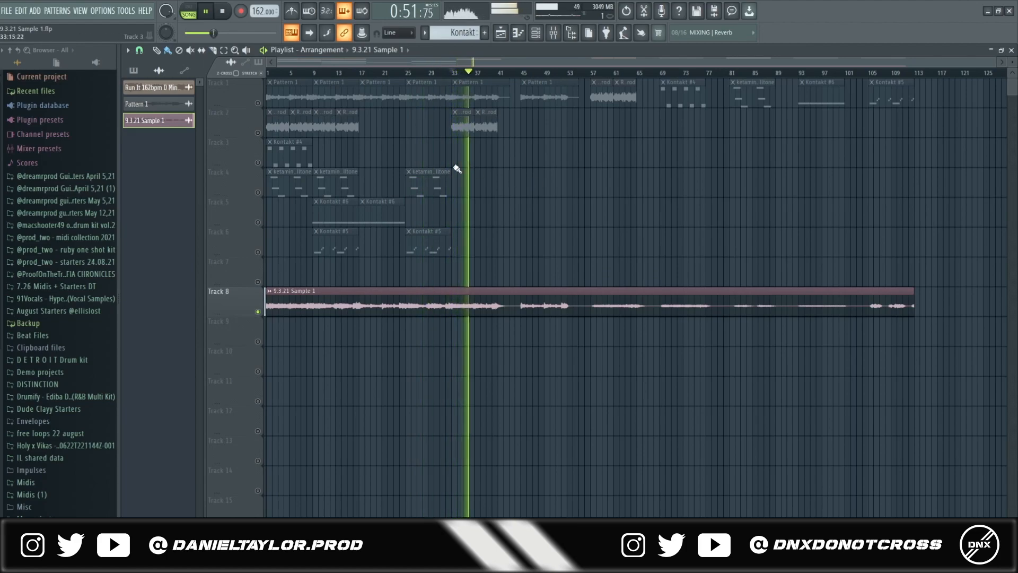
click(222, 11)
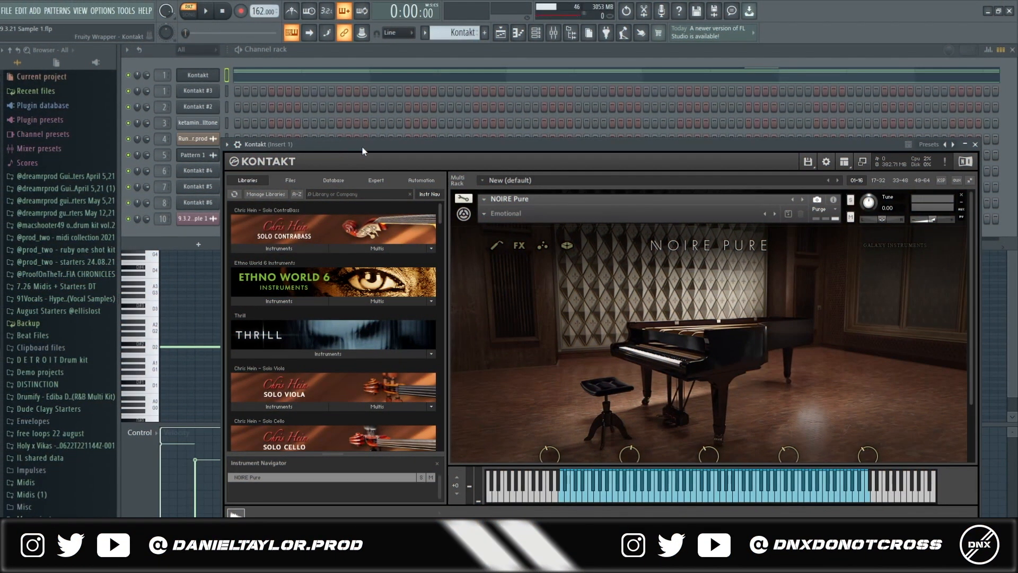
- Examine the Kontakt NOIRE Pure piano and highlight the first upper notes of its pattern in the piano roll
drag(361, 145, 353, 118)
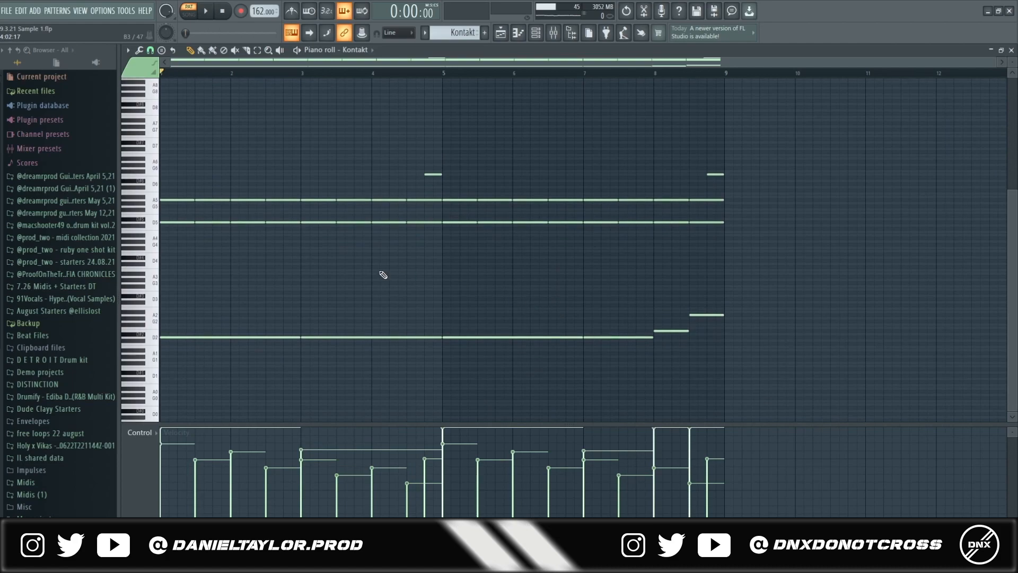
ctrl+drag(169, 165, 171, 271)
ctrl+click(171, 269)
ctrl+drag(168, 205, 183, 252)
ctrl+drag(173, 202, 175, 243)
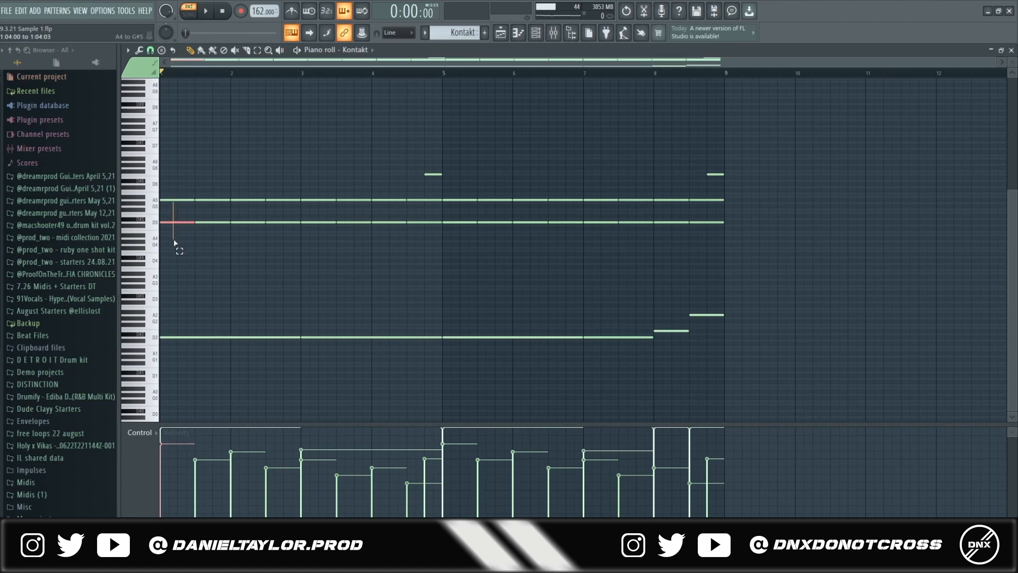
- Highlight the piano's low bass notes, including the two rising notes from bar 8, to examine the bass line
ctrl+drag(180, 289, 738, 395)
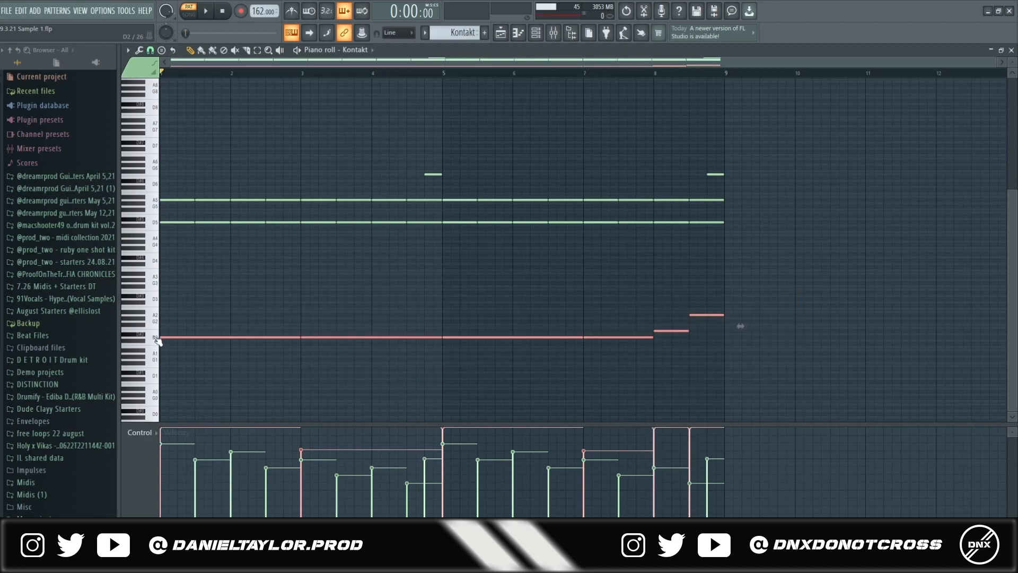
ctrl+drag(205, 281, 297, 373)
ctrl+drag(205, 282, 222, 345)
ctrl+drag(414, 291, 441, 382)
ctrl+drag(621, 291, 625, 377)
ctrl+drag(673, 273, 769, 364)
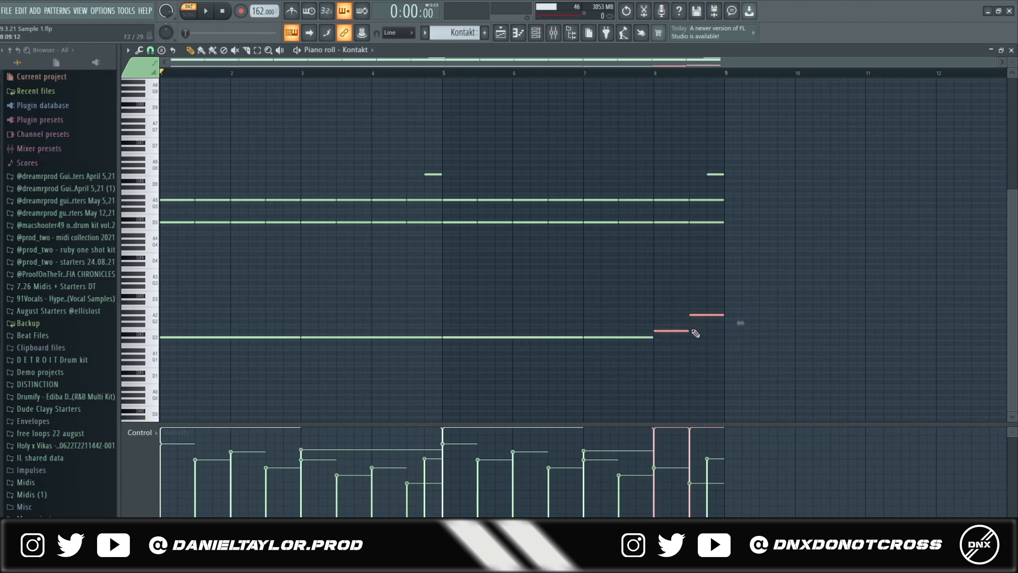
ctrl+drag(704, 285, 661, 361)
- Highlight the high accent note before bar 5, select the whole piano pattern and play it
ctrl+click(180, 288)
scroll(180, 288, up, 1)
scroll(181, 288, down, 1)
ctrl+drag(186, 147, 808, 391)
ctrl+drag(393, 145, 508, 187)
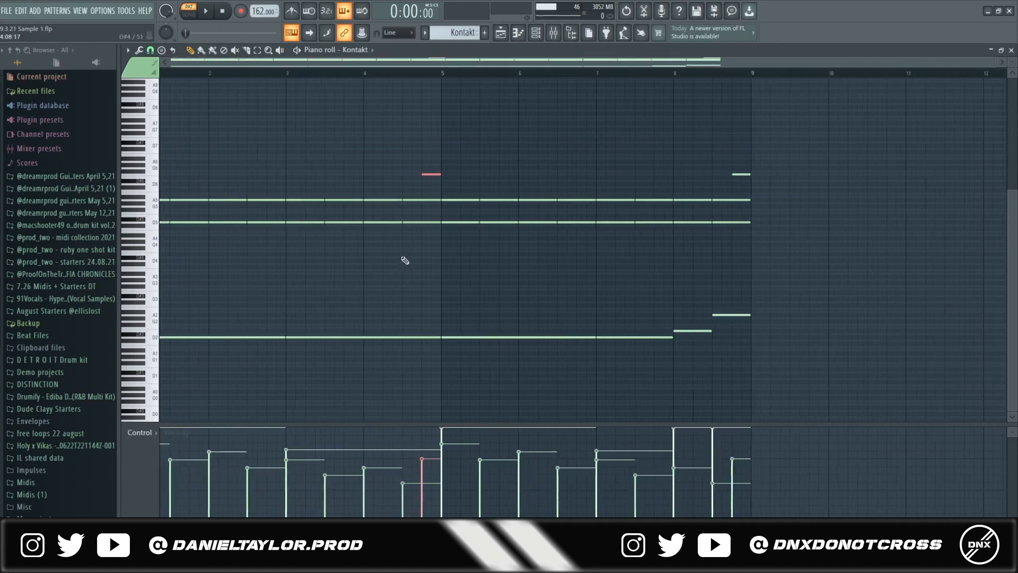
ctrl+drag(174, 164, 854, 375)
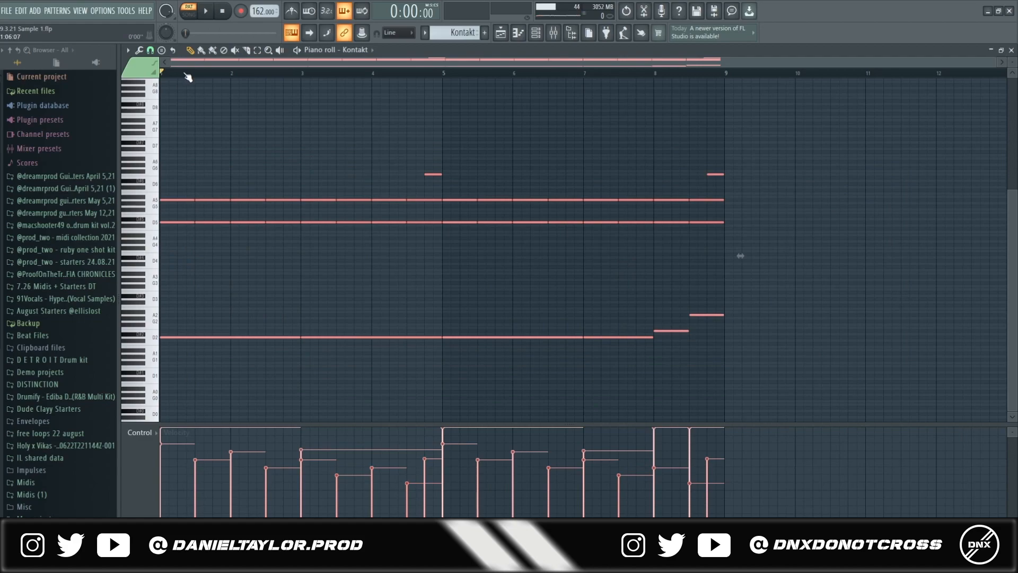
key(space)
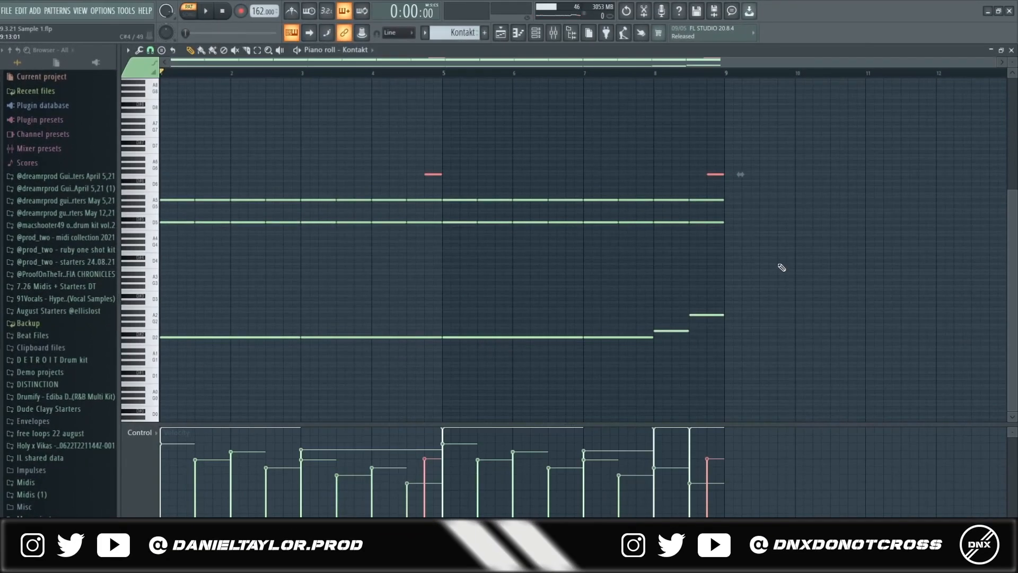
- Highlight the bass line, the high accent notes and the first four bars of the piano pattern for review
drag(778, 260, 139, 364)
drag(678, 261, 724, 371)
drag(370, 119, 768, 188)
drag(173, 166, 424, 407)
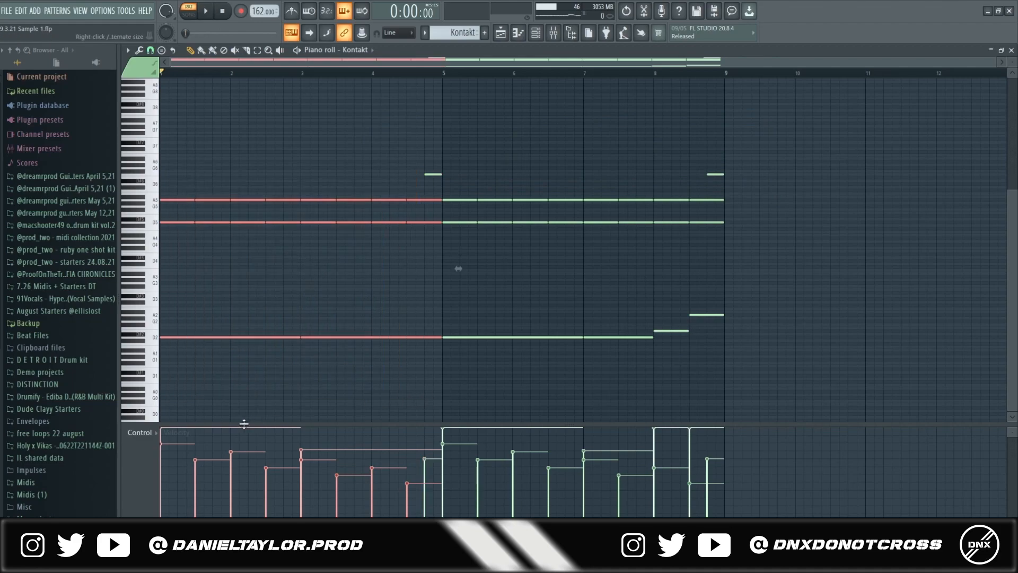
drag(179, 170, 185, 366)
drag(412, 398, 416, 400)
- Examine the EchoBoy and ValhallaVintageVerb effects on mixer Insert 1, and return to the playlist
key(F9)
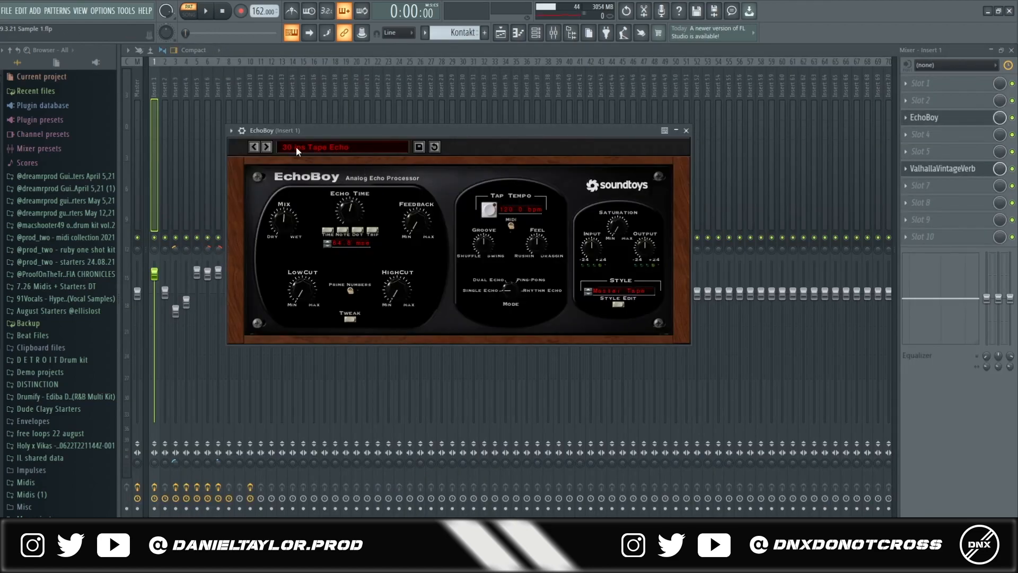
click(957, 171)
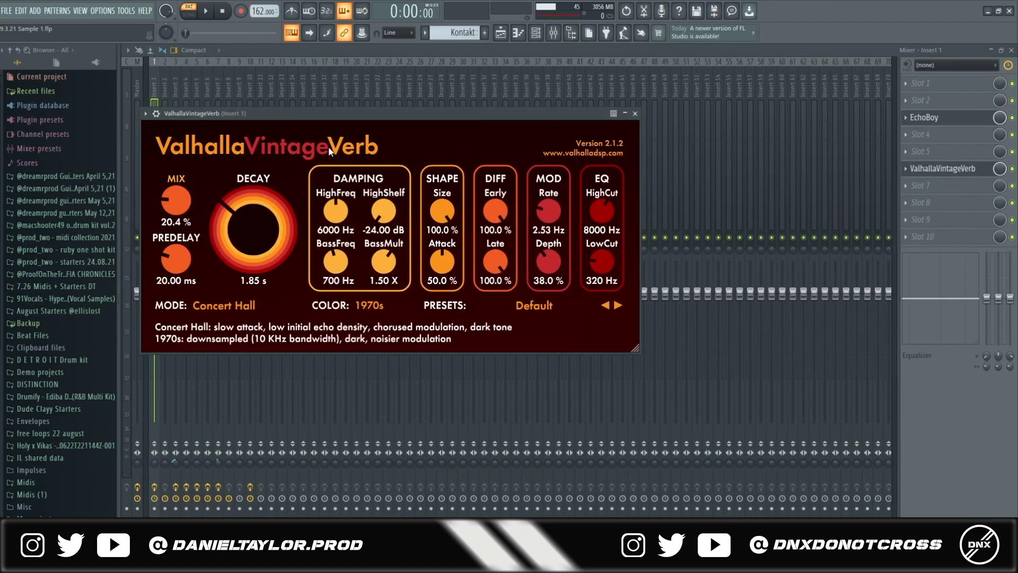
key(F5)
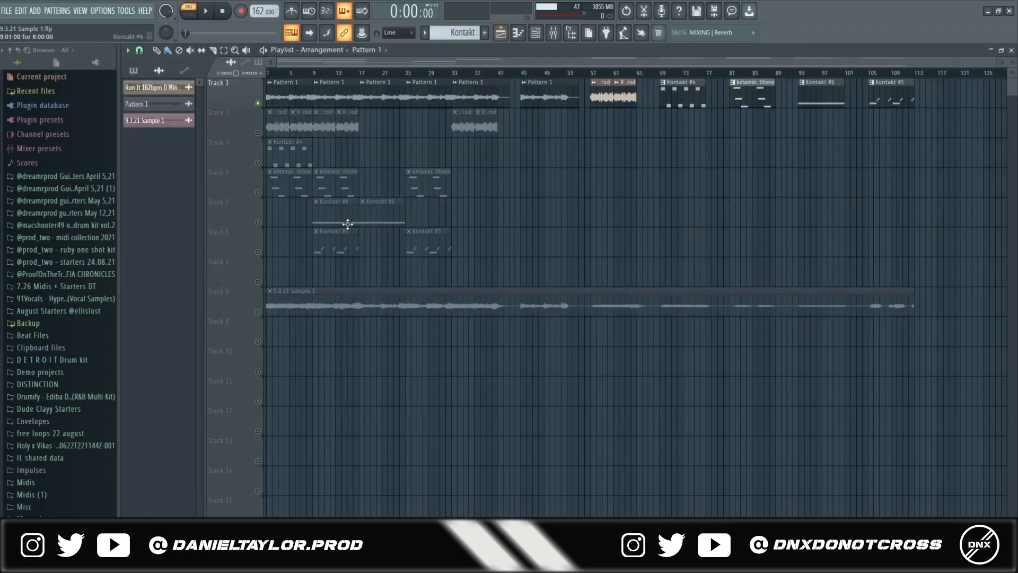
- Open the Pattern 1 audio clip's settings and inspect Cassette and both Fruity parametric EQ 2 effects on its mixer insert
double_click(294, 97)
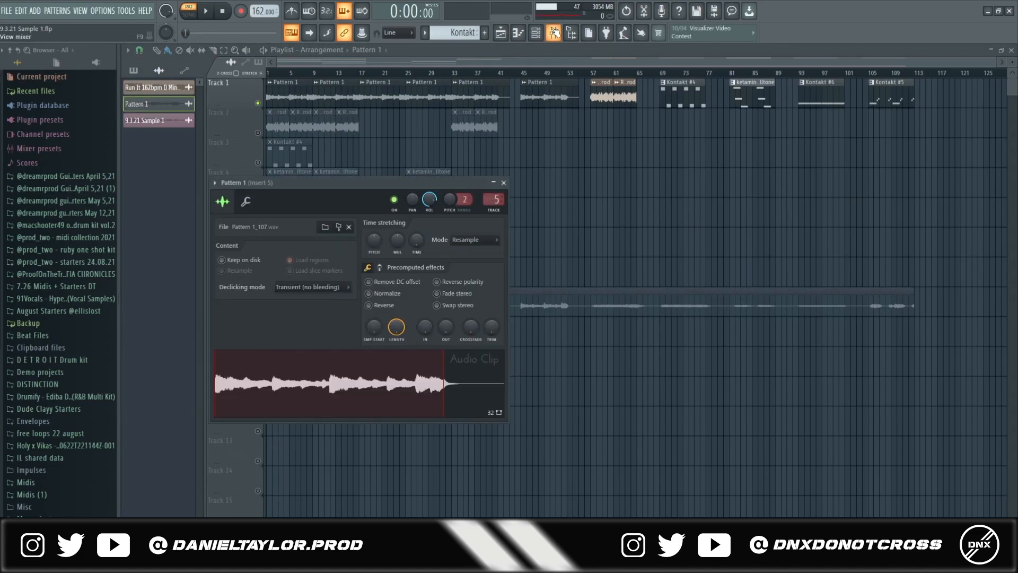
click(554, 33)
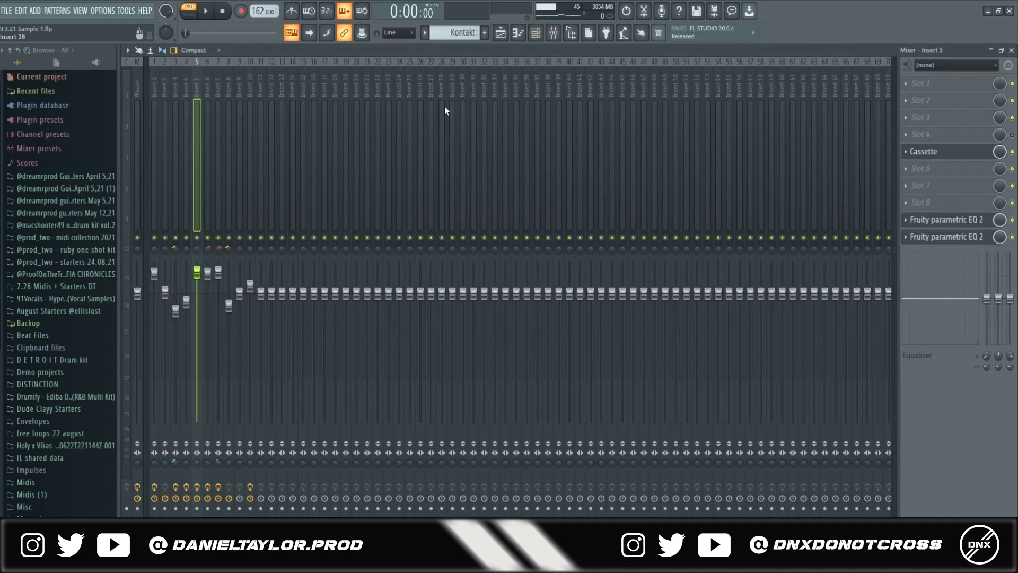
click(938, 154)
click(947, 219)
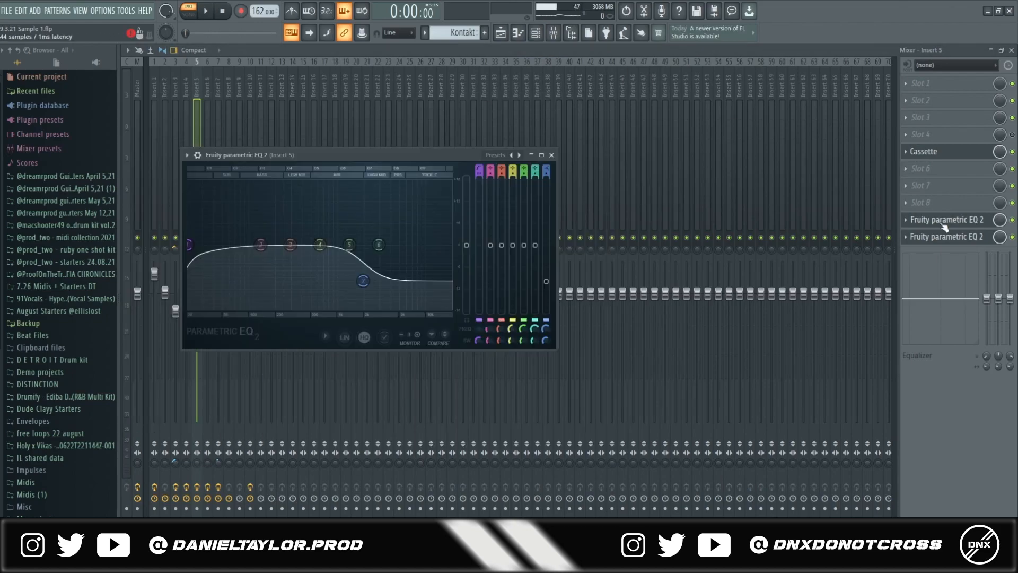
click(942, 237)
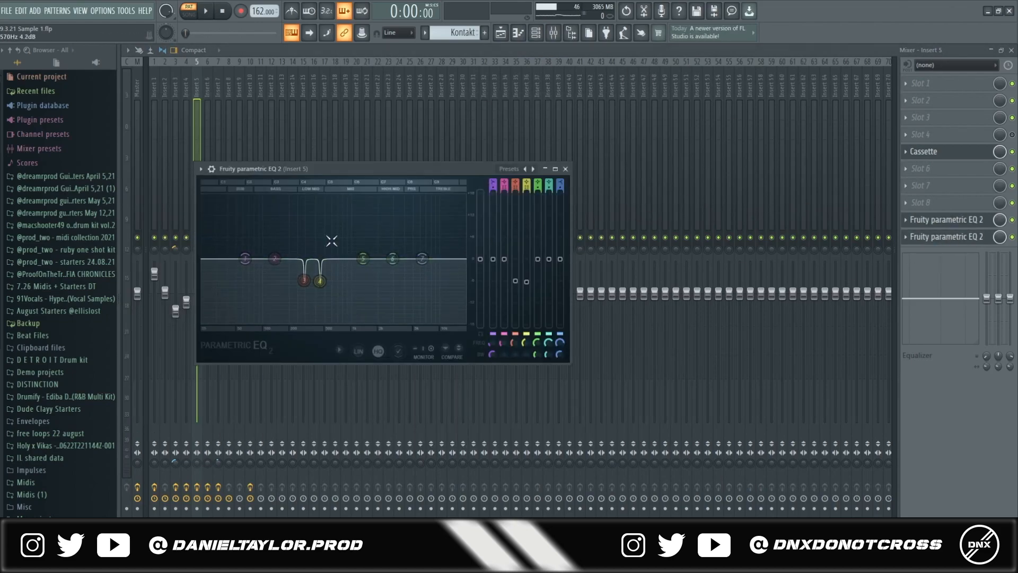
- Return to the mixer from the playlist and compare the curves of the two Fruity parametric EQ 2 effects on Insert 5
click(501, 33)
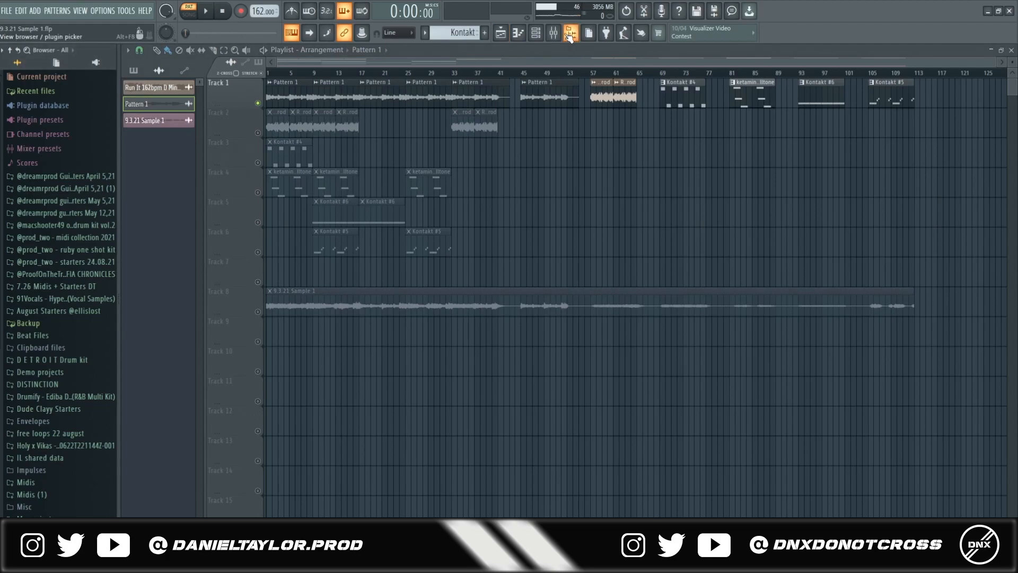
click(569, 34)
click(560, 34)
click(570, 35)
click(951, 237)
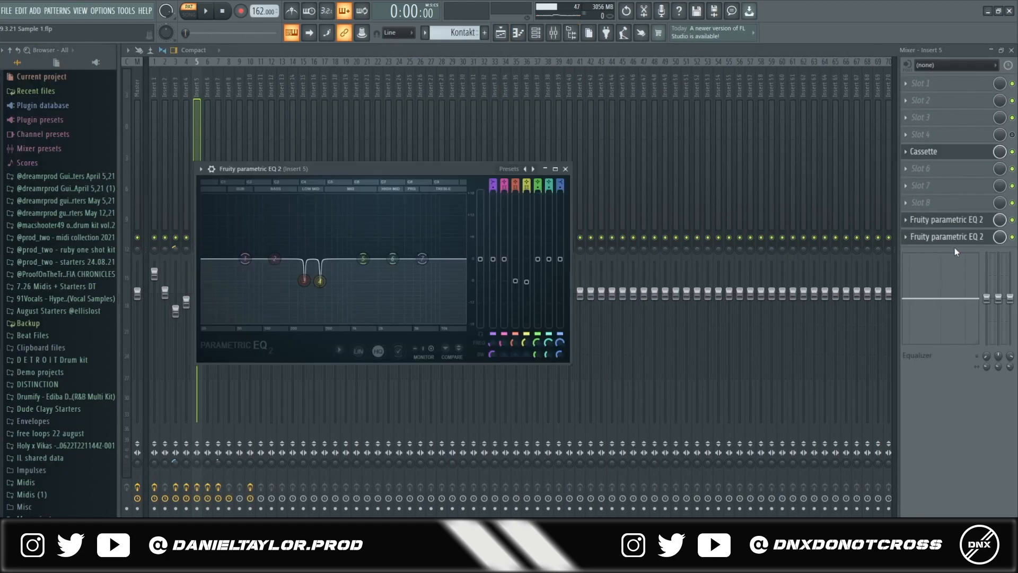
click(976, 220)
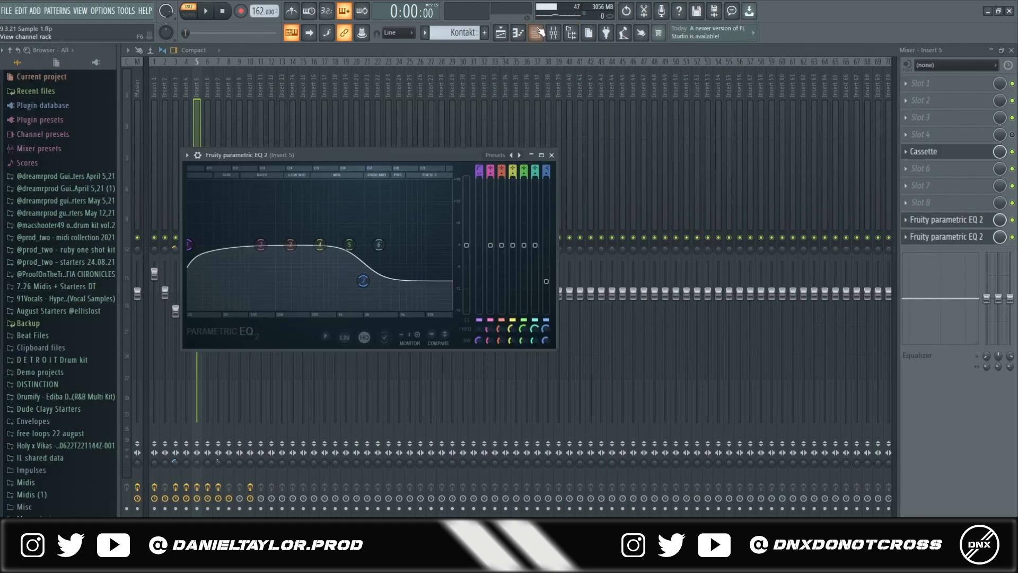
- Reopen the first Kontakt channel's notes from the channel rack and highlight its bass notes
click(537, 30)
click(283, 78)
drag(174, 292, 784, 383)
drag(811, 299, 186, 393)
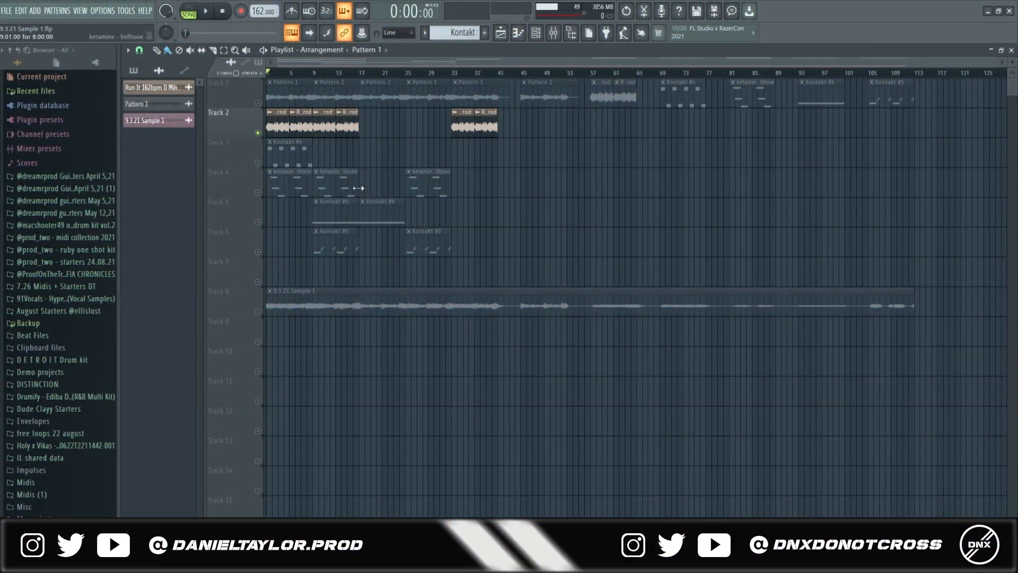
- Examine the Run It 162bpm D Minor clip's sample settings and its repeated clips on Track 2
scroll(272, 290, up, 5)
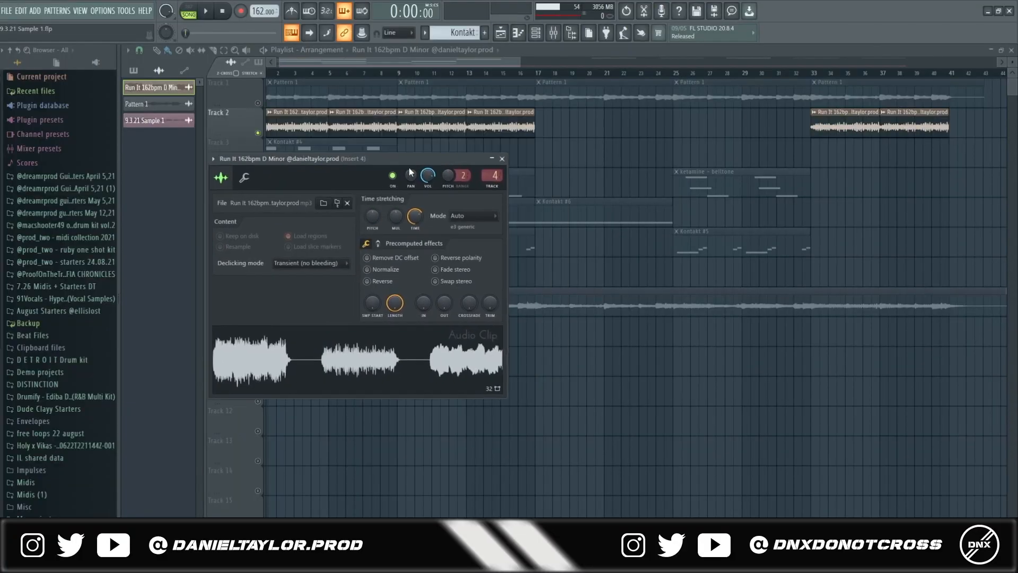
drag(409, 158, 477, 165)
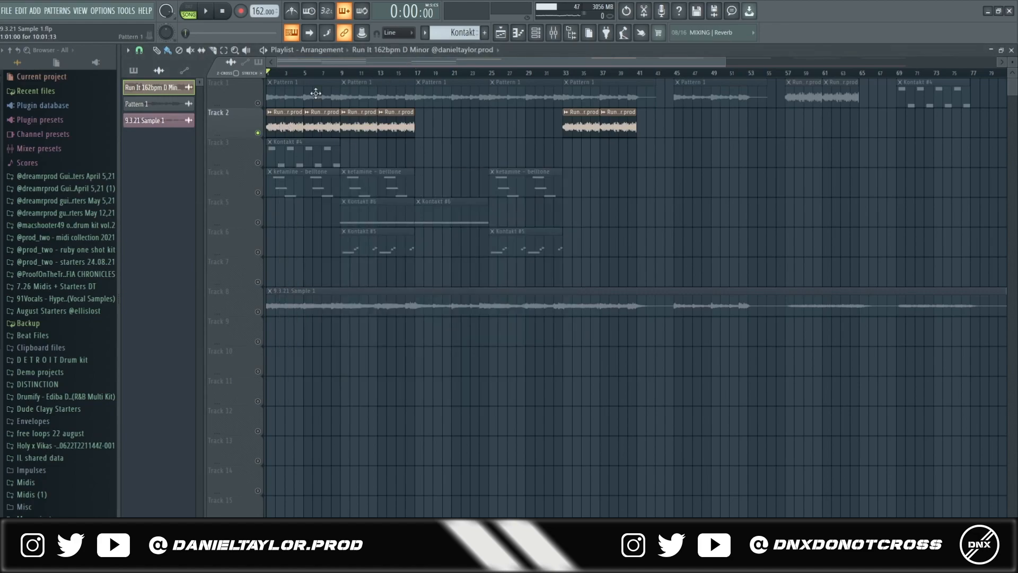
mouse_move(276, 109)
mouse_down()
mouse_move(425, 133)
mouse_move(272, 123)
mouse_up()
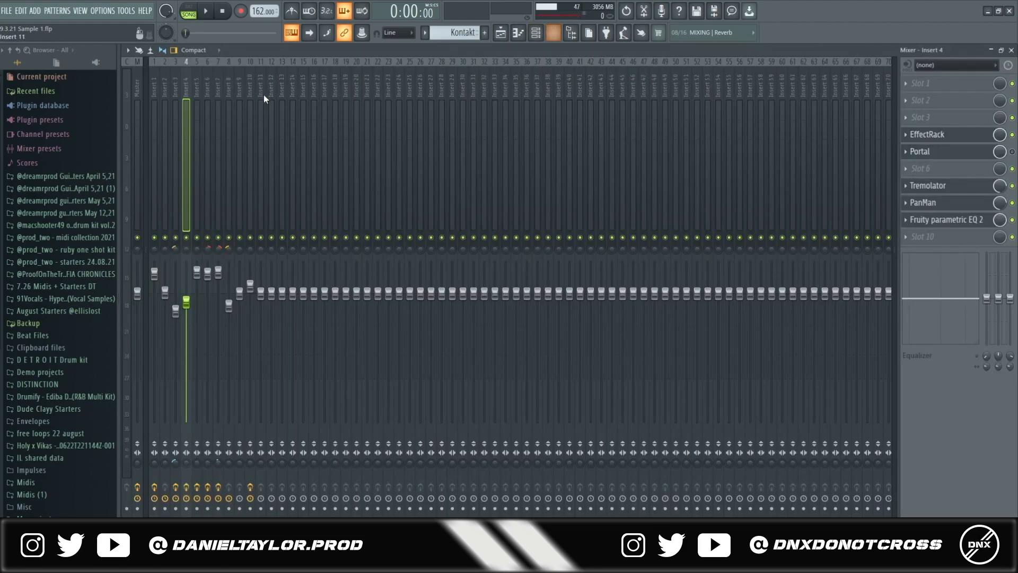
- Return from the mixer to the playlist and audition the soloed Run It clips on Track 2 from the beginning
click(553, 33)
click(501, 32)
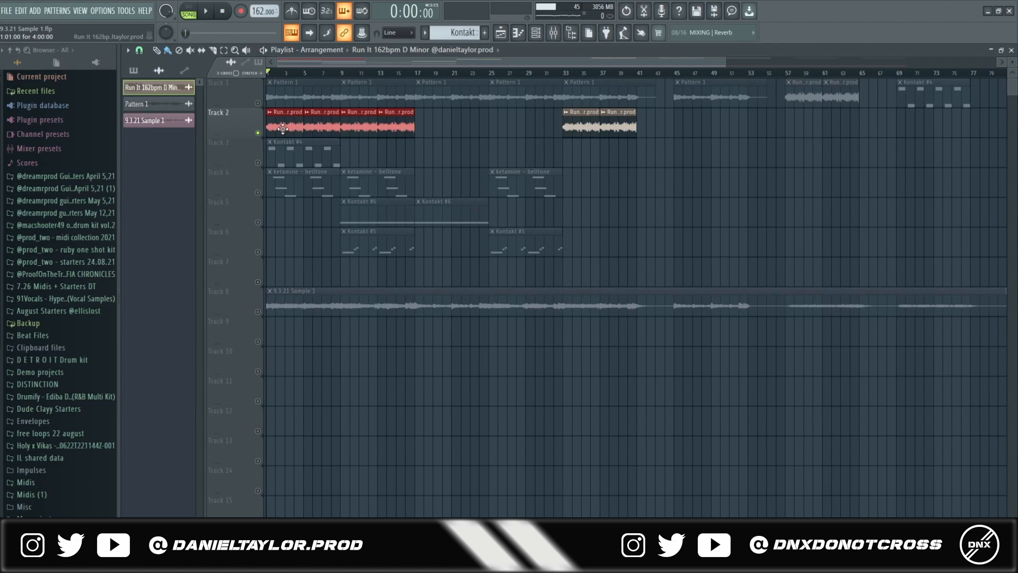
key(space)
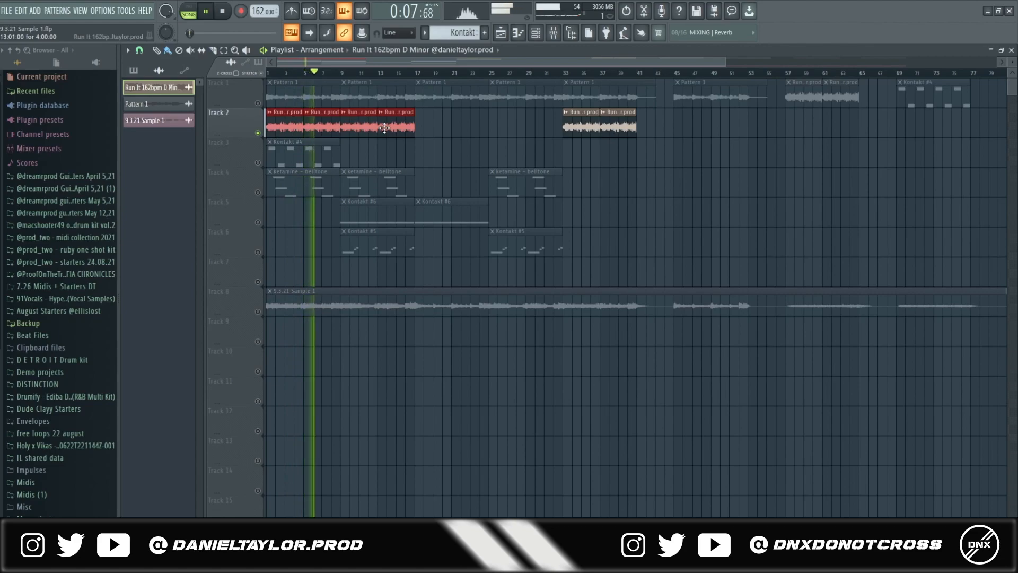
key(space)
- Inspect the EffectRack, Tremolator and PanMan effects on mixer Insert 4
click(554, 33)
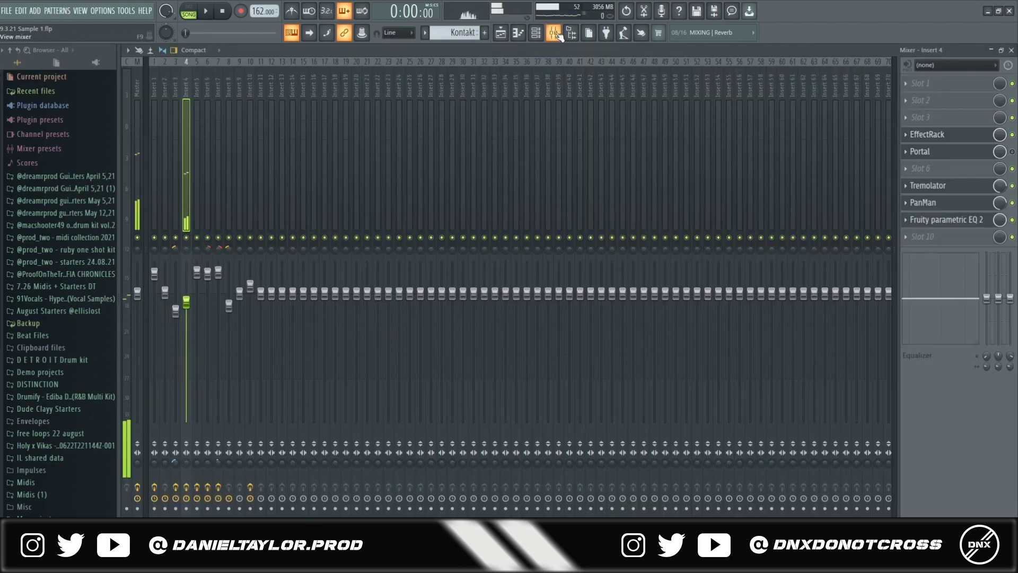
click(940, 136)
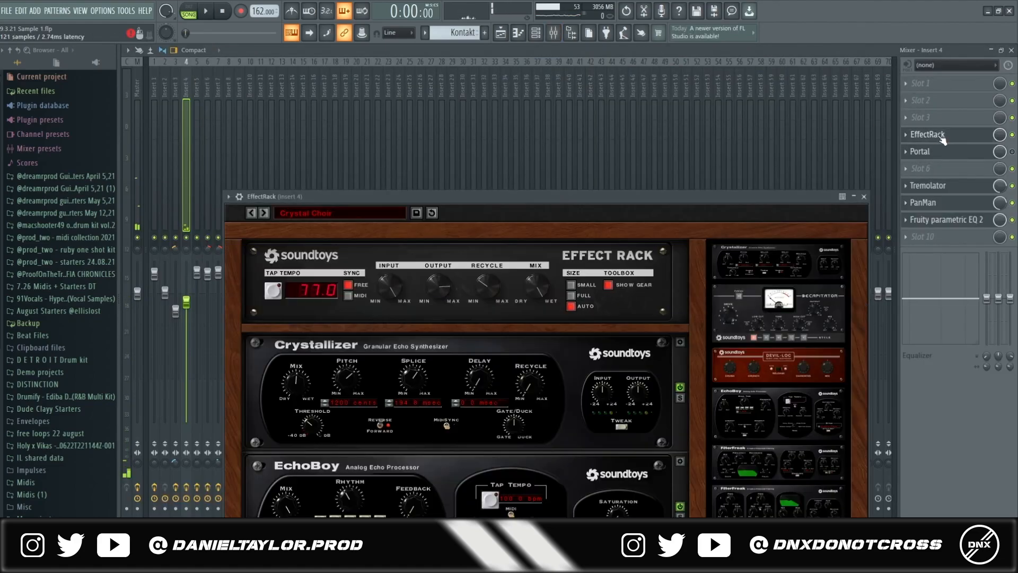
drag(466, 199, 466, 119)
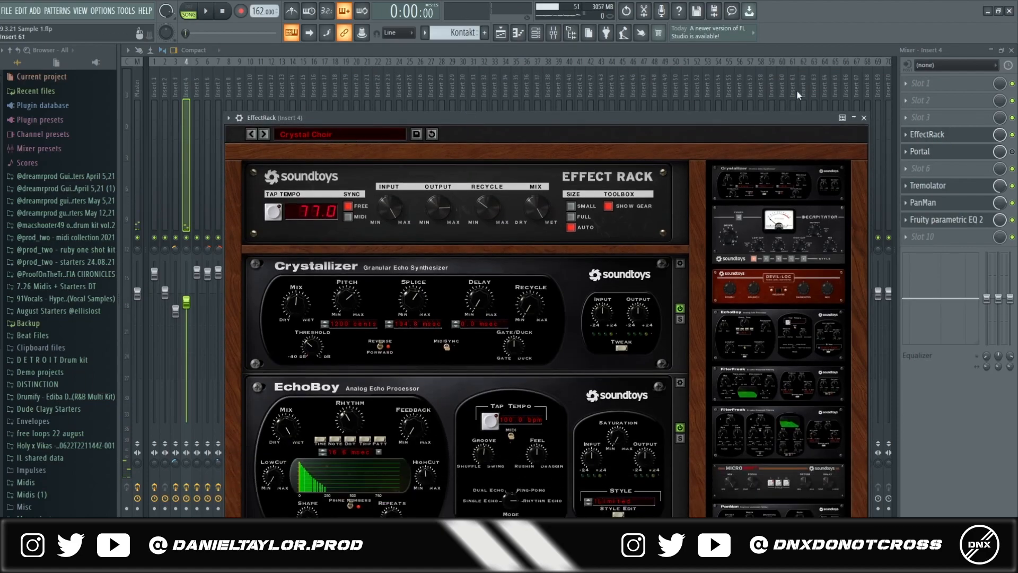
click(949, 189)
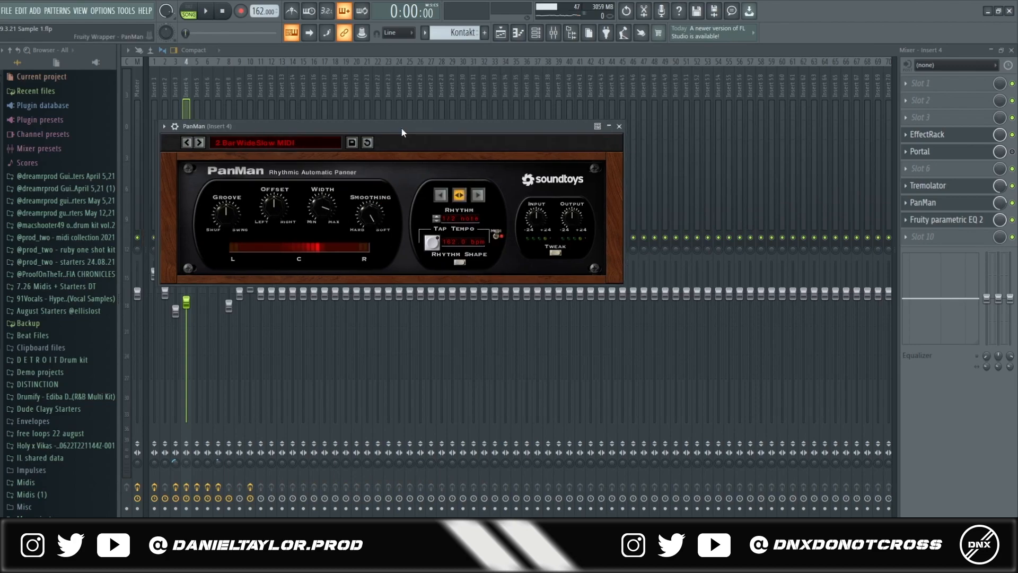
drag(402, 128, 427, 125)
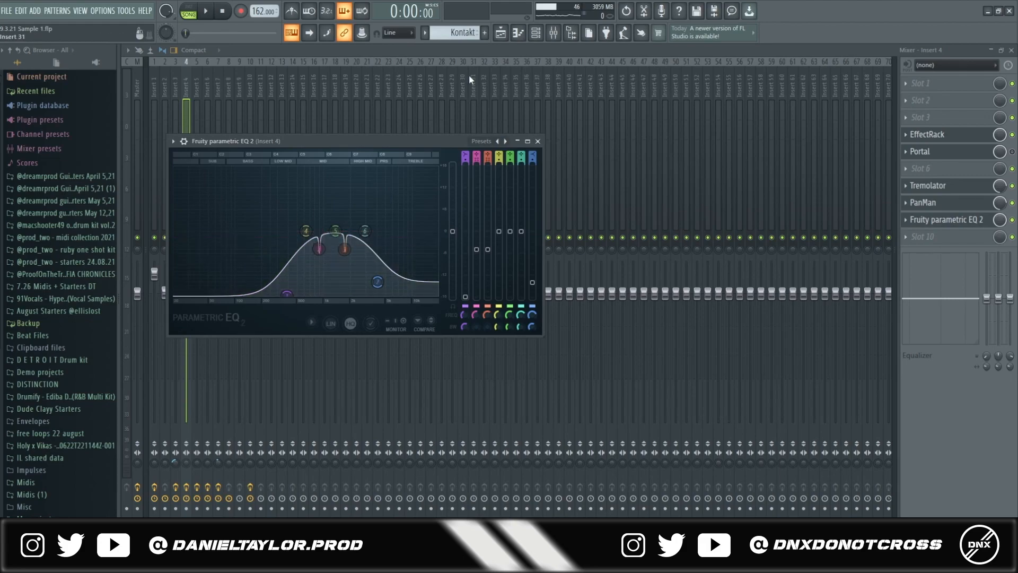
- Leave the Insert 4 equalizer and return to the playlist to select the Run It clips on Track 2
click(466, 54)
click(500, 34)
drag(721, 125, 267, 119)
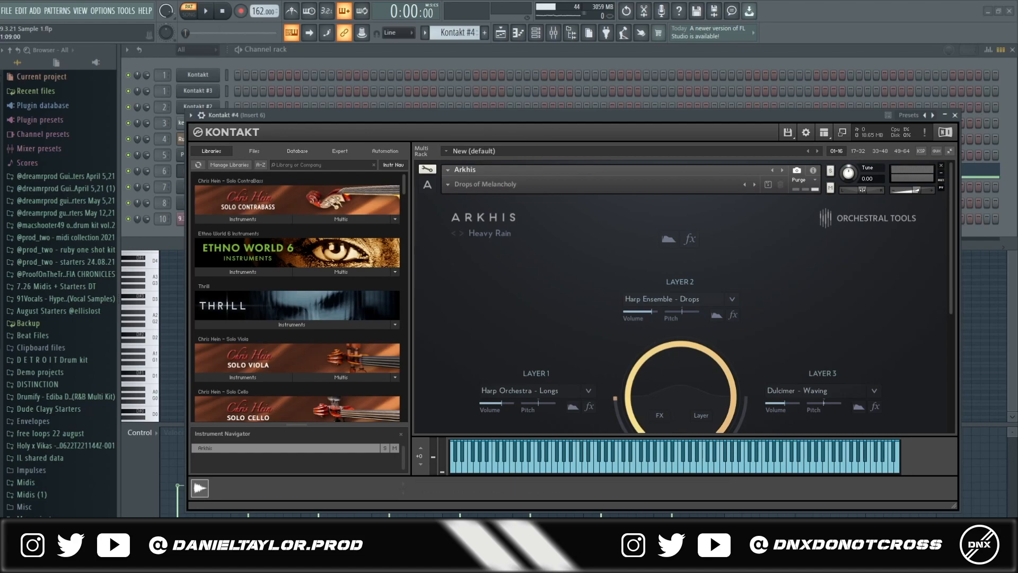
- Leave the Arkhis instrument, open the Kontakt #4 notes in the piano roll and audition the melody from the beginning
click(333, 105)
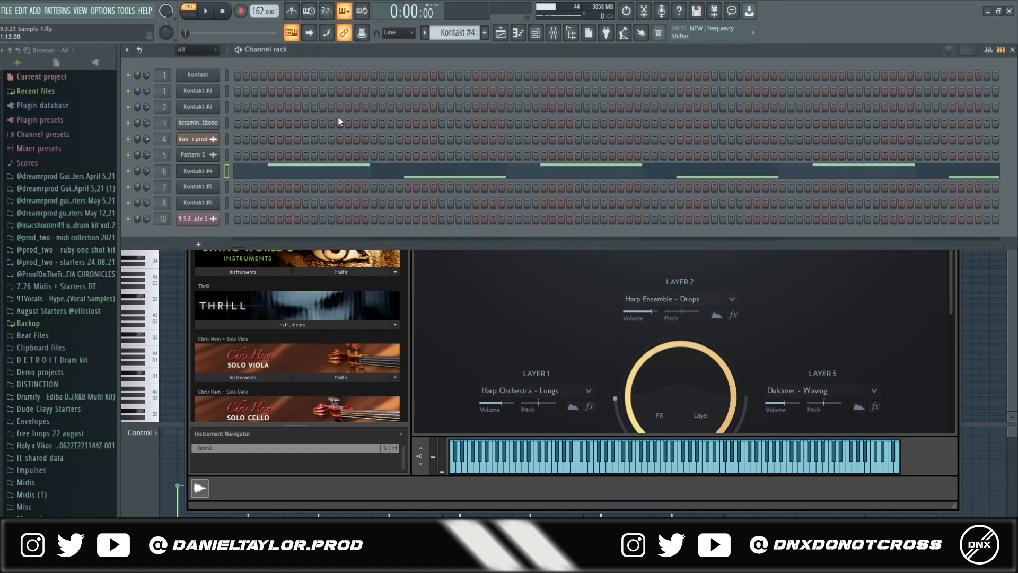
click(313, 175)
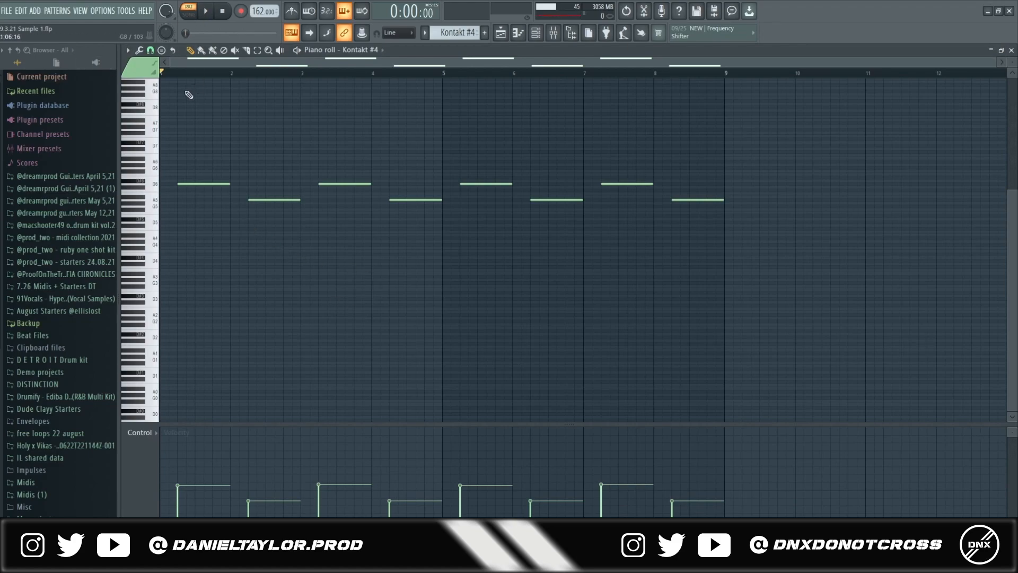
click(208, 14)
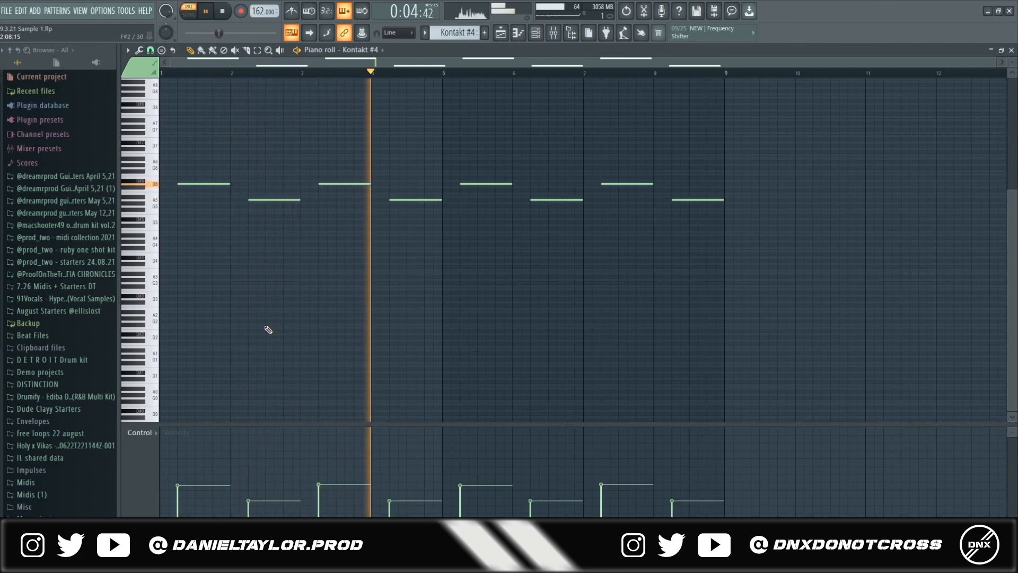
click(208, 13)
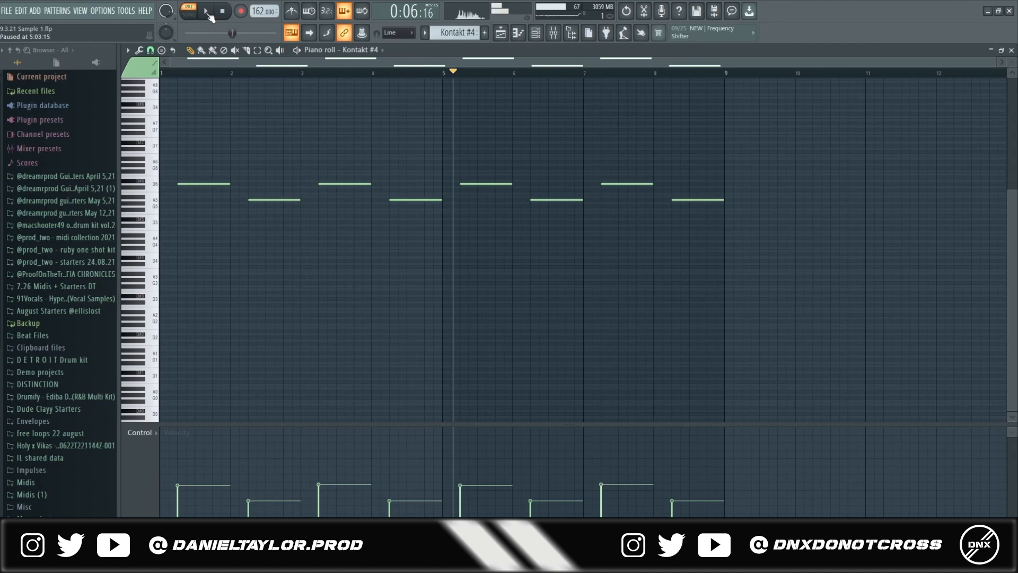
click(222, 10)
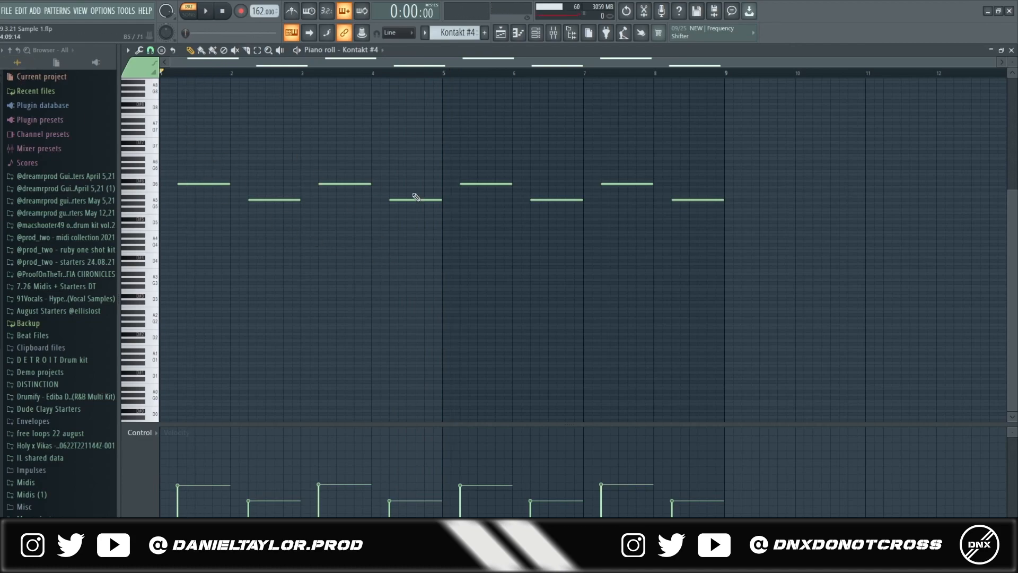
- Inspect the Cassette, SketchCassette II and Fruity parametric EQ 2 effects on mixer Insert 6
key(F9)
click(919, 139)
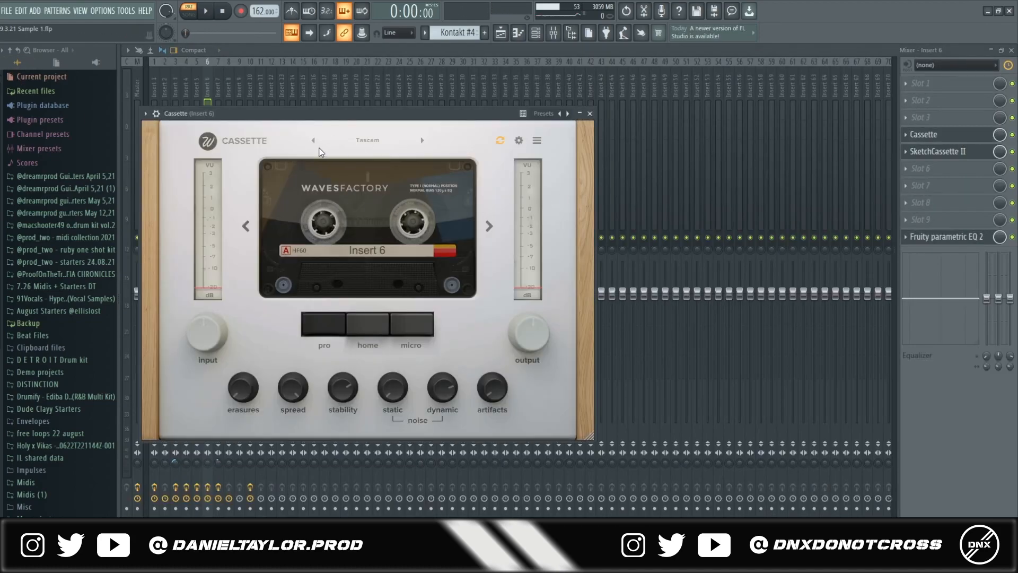
click(941, 157)
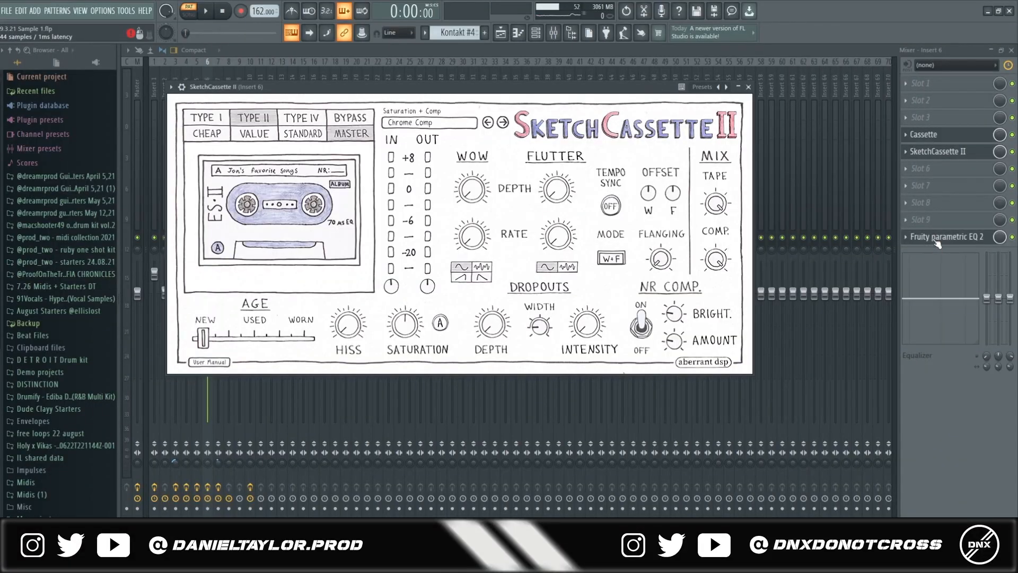
click(936, 239)
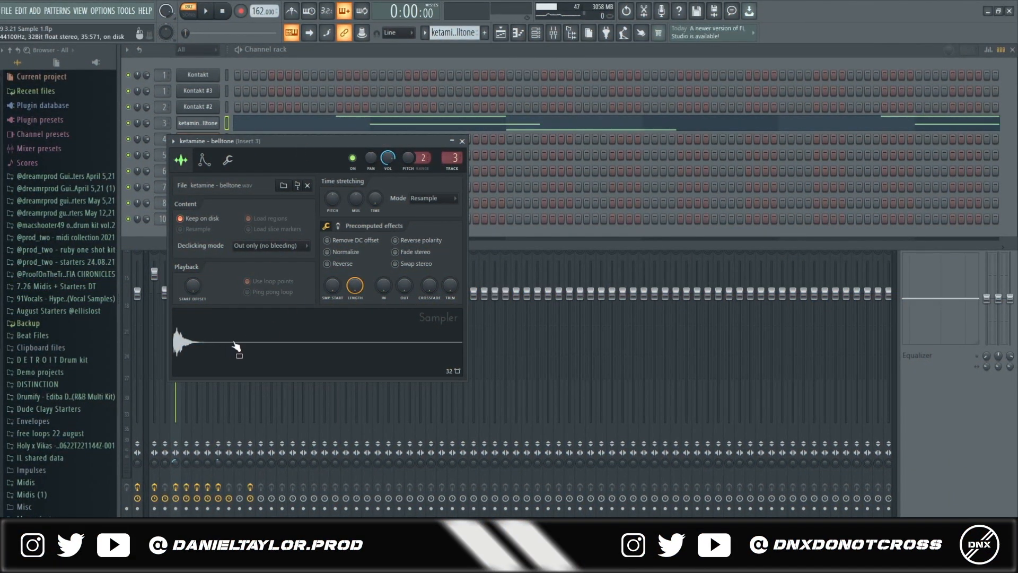
- Preview the ketamine - belltone sample, audition its melody in the piano roll and select the repeated second half of the notes
click(237, 346)
key(F7)
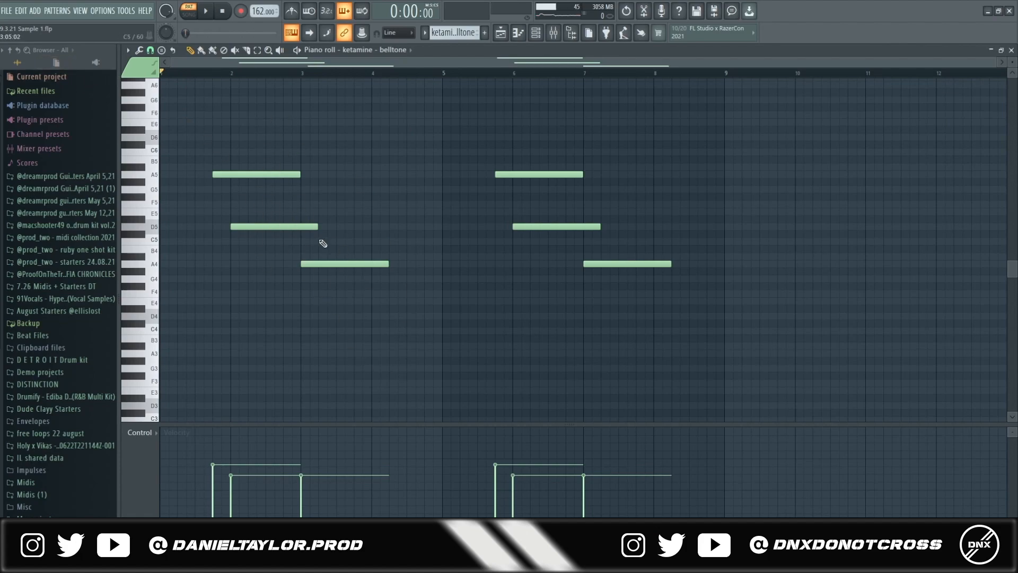
key(space)
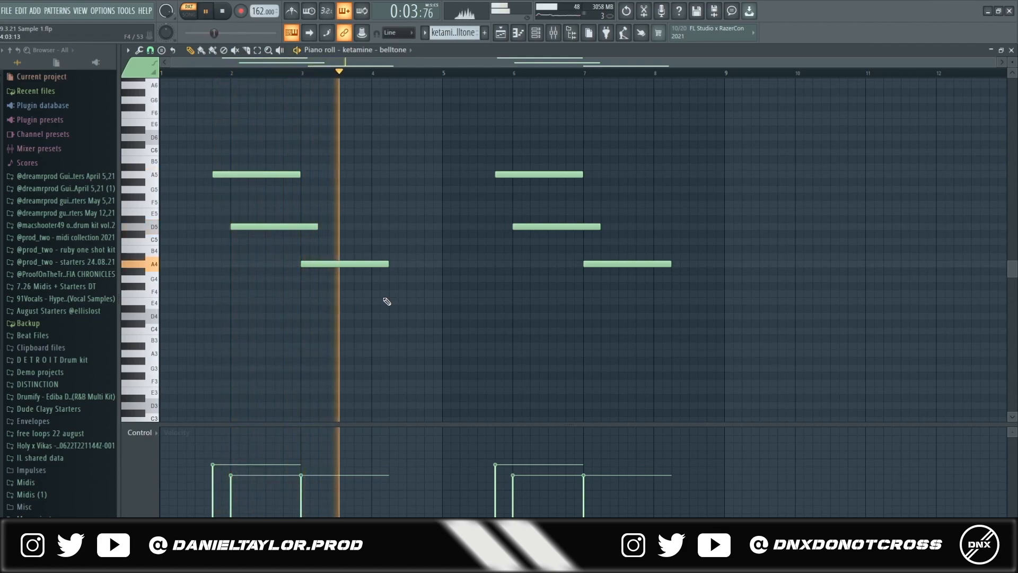
key(space)
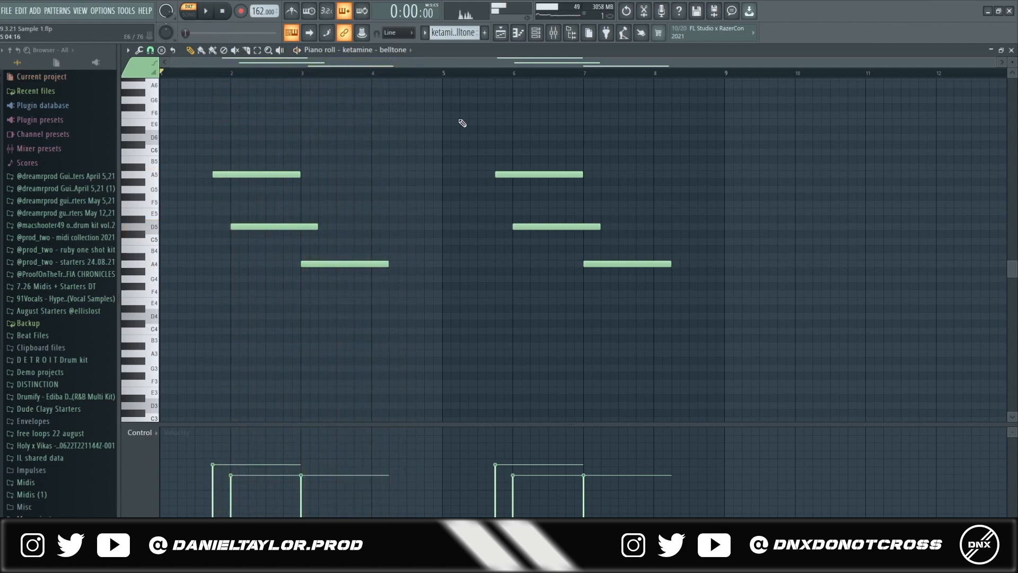
drag(494, 136, 561, 312)
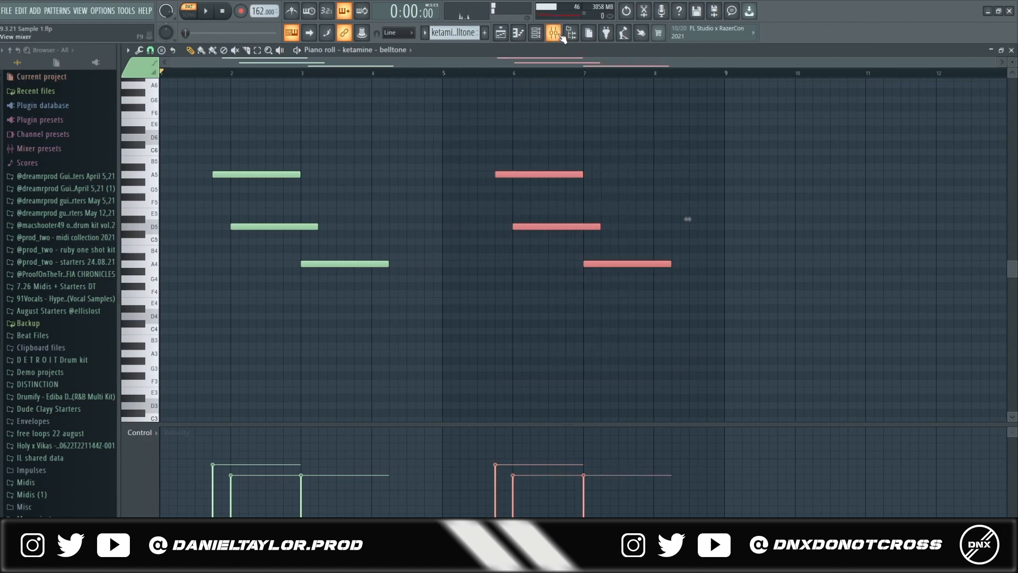
- Inspect the Reels, EchoBoy, ValhallaUberMod and Fruity parametric EQ 2 effects on mixer Insert 3
click(553, 33)
drag(405, 143, 476, 126)
drag(419, 173, 444, 150)
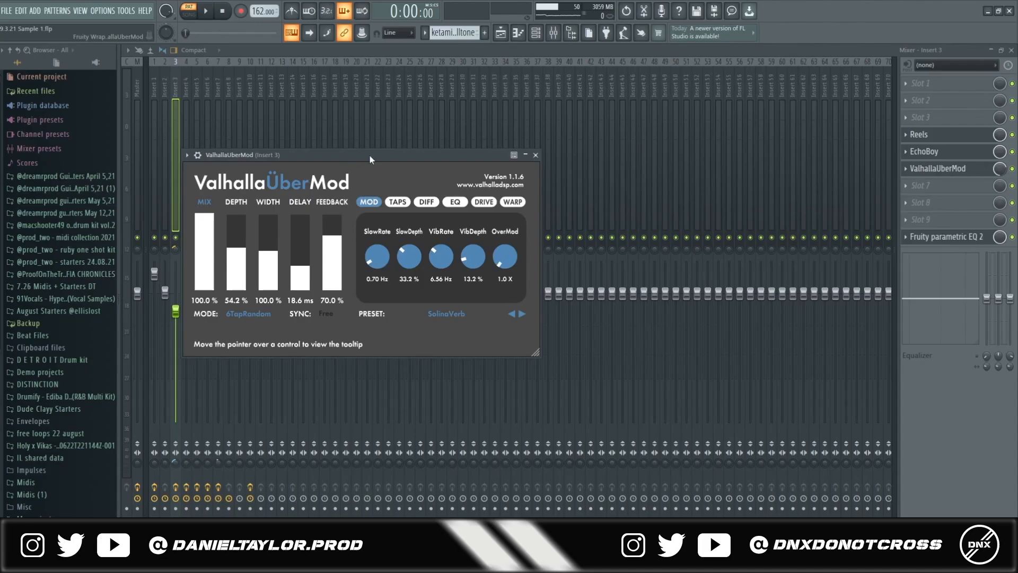
drag(370, 155, 458, 140)
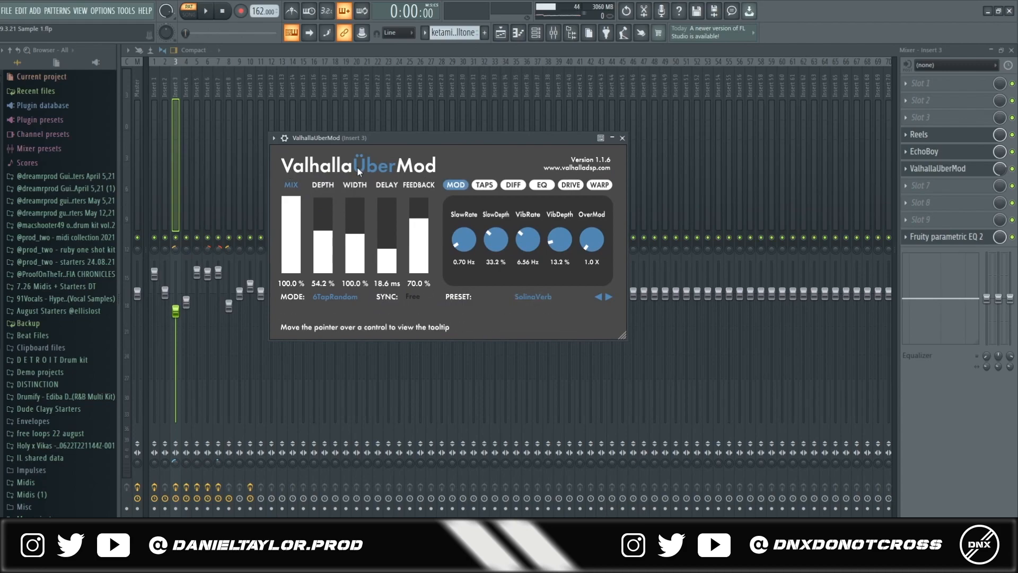
drag(531, 139, 539, 108)
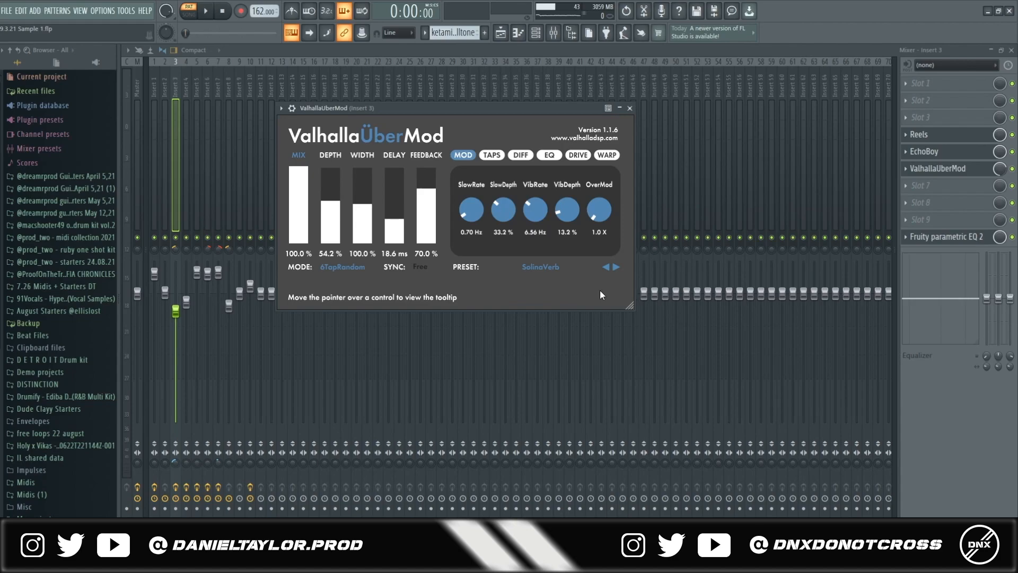
click(943, 236)
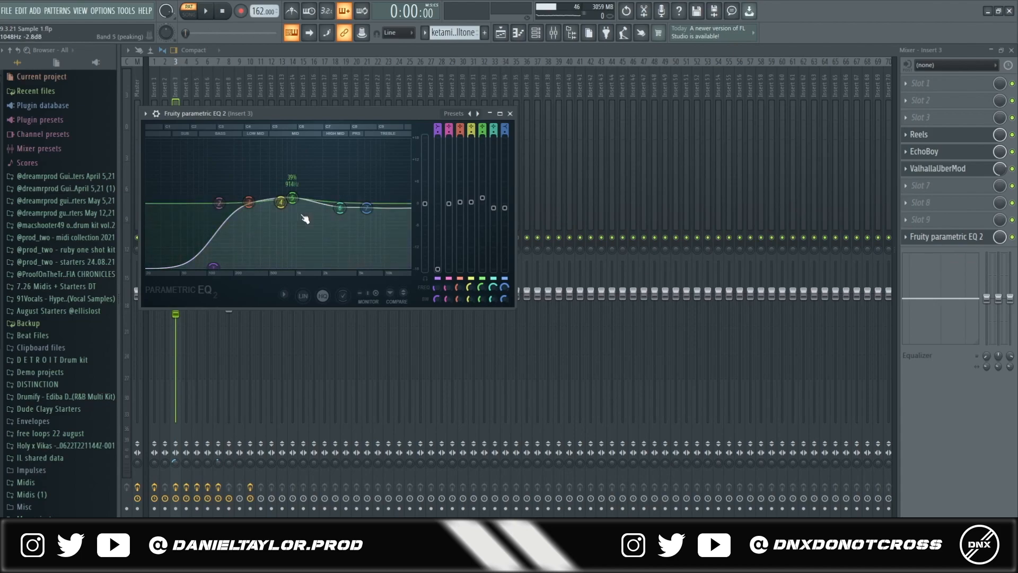
click(510, 114)
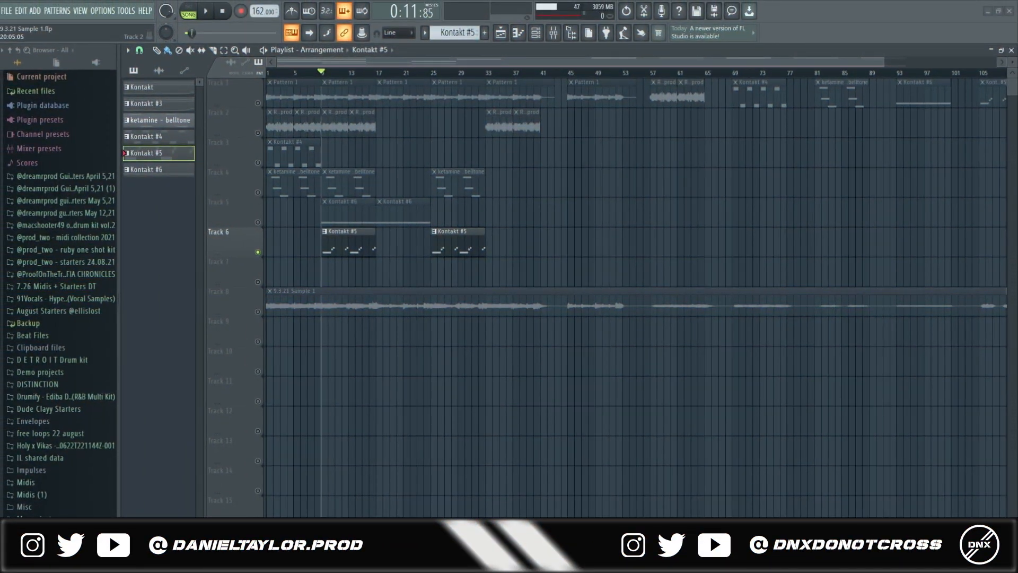
- Return the playlist position to the start, open the Kontakt #5 clip on Track 6 in the piano roll and select its notes
drag(323, 80, 273, 94)
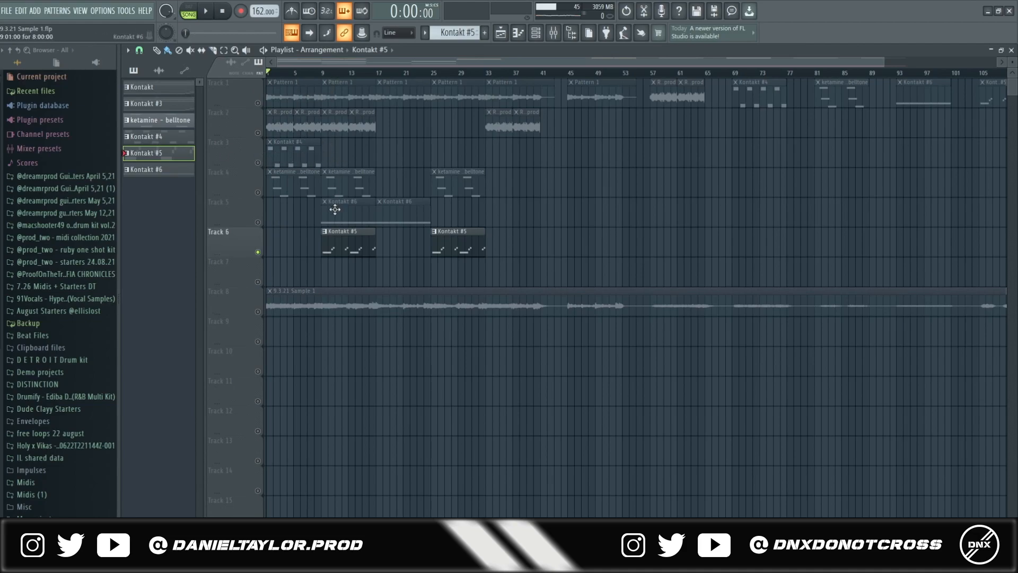
double_click(344, 244)
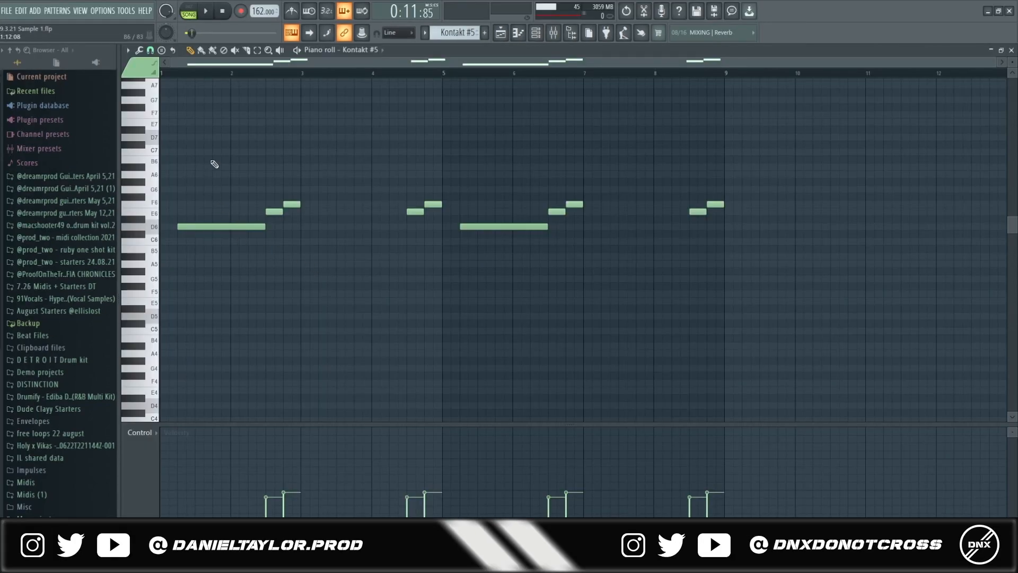
drag(861, 171, 161, 313)
- Open the Kontakt #5 instrument from the channel rack and examine its The Orchestra Complete 2 choir and high strings multi
click(540, 35)
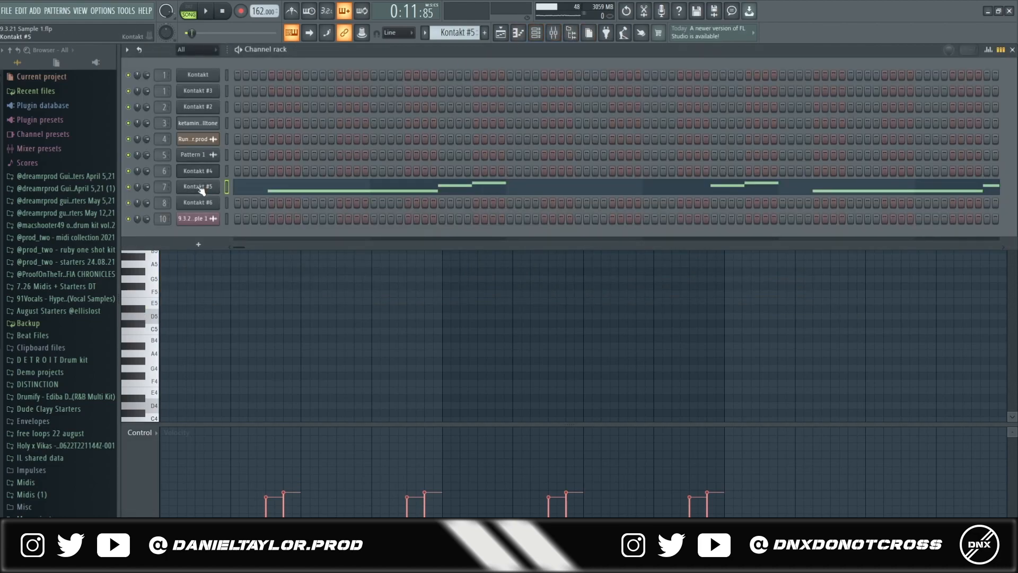
click(196, 185)
drag(416, 109, 494, 60)
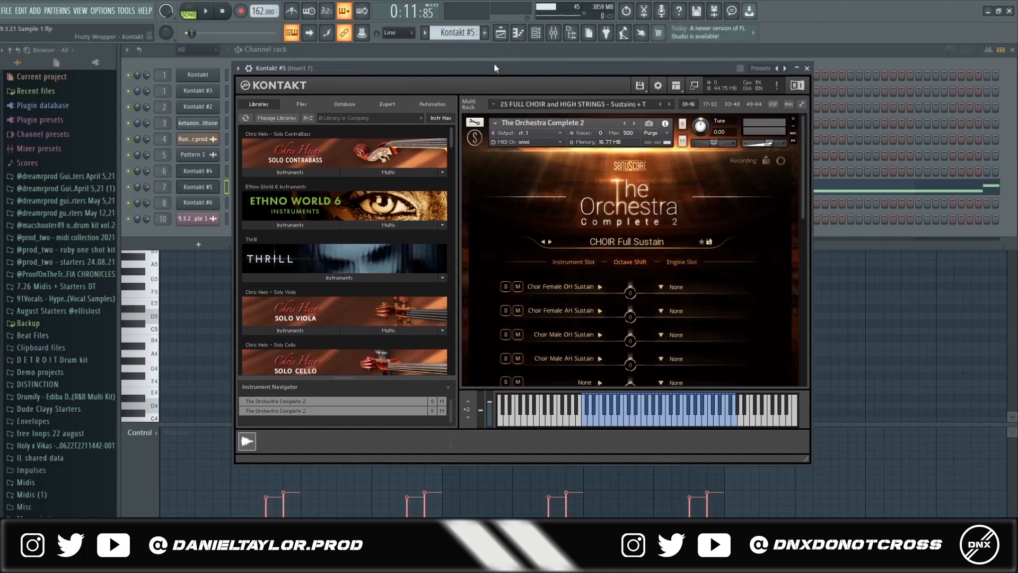
drag(494, 62, 495, 65)
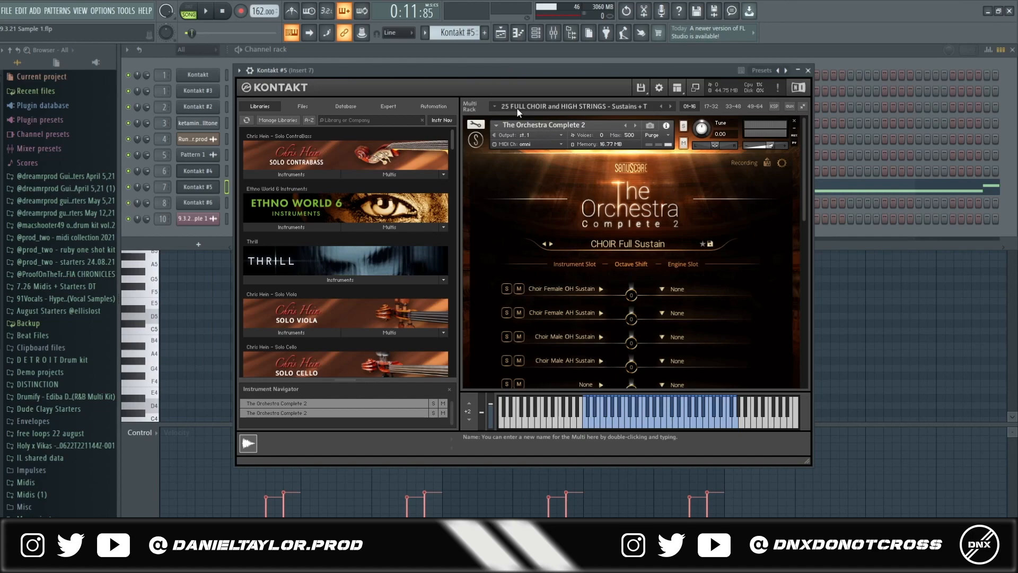
drag(394, 68, 393, 67)
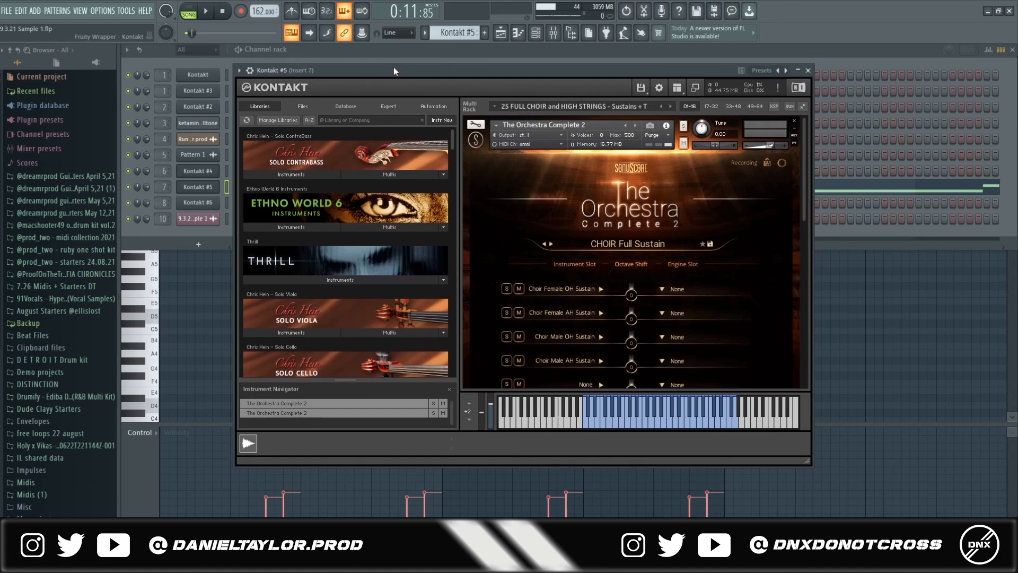
scroll(625, 186, down, 4)
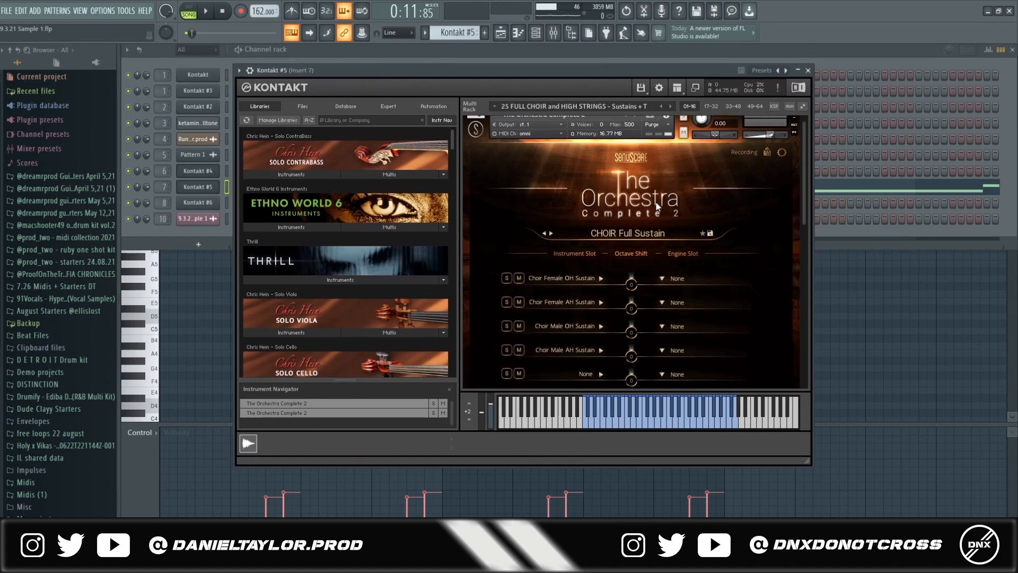
scroll(649, 190, up, 3)
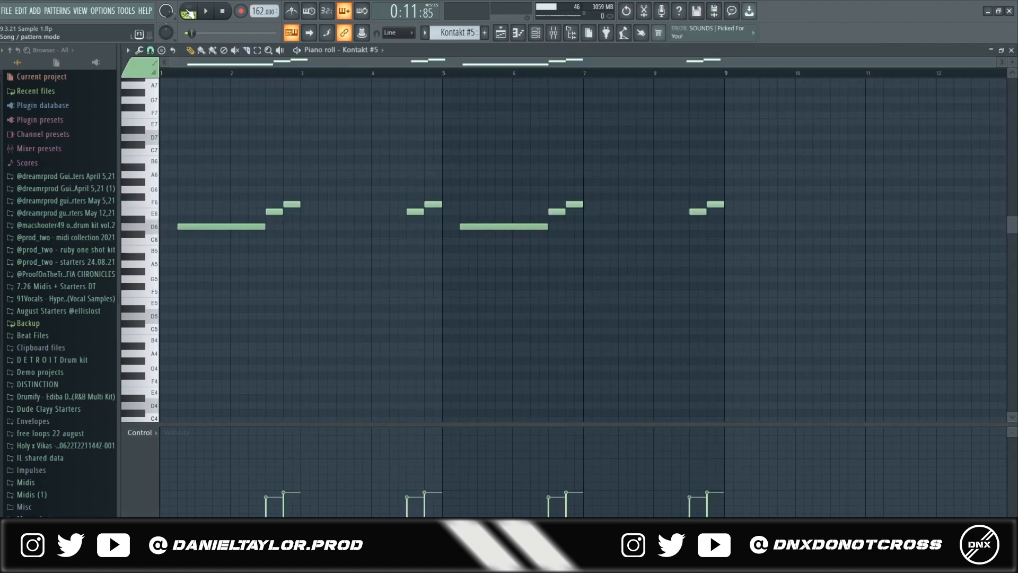
- Switch playback to pattern mode and audition the Kontakt #5 melody in the piano roll
click(189, 12)
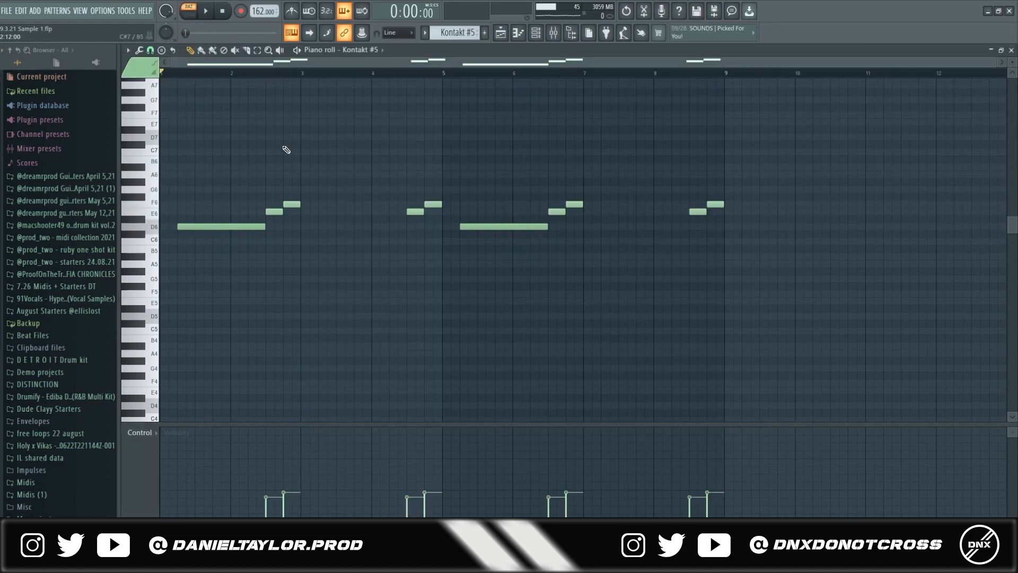
key(space)
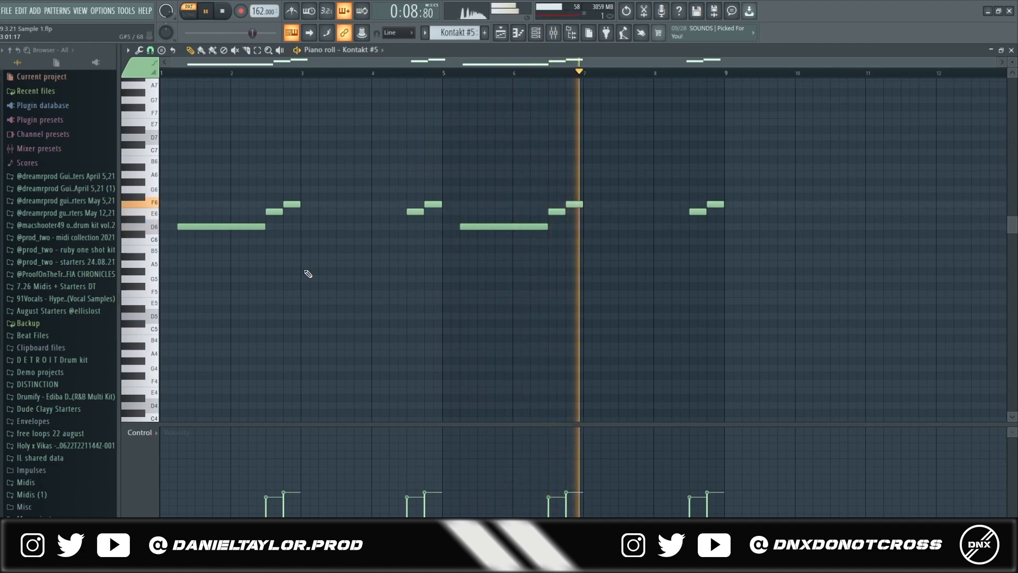
key(space)
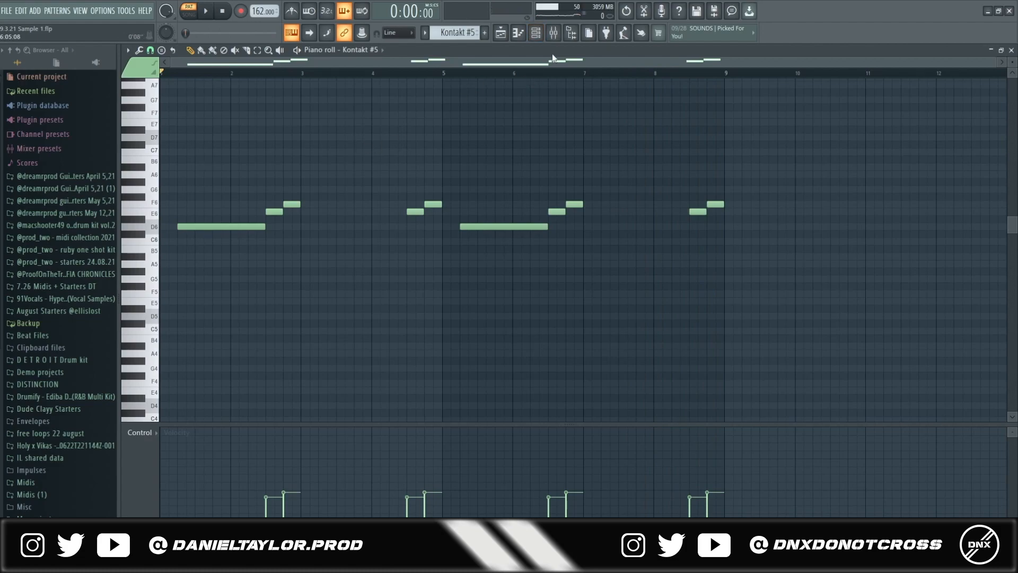
- Inspect the Cassette, Fresh Air and Fruity parametric EQ 2 effects on mixer Insert 7
key(F9)
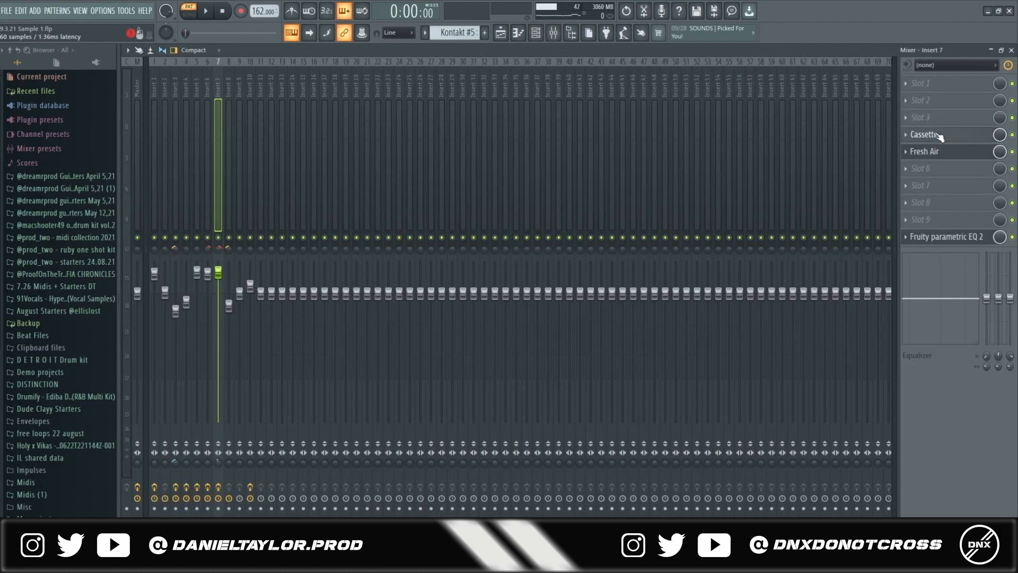
click(938, 136)
click(953, 159)
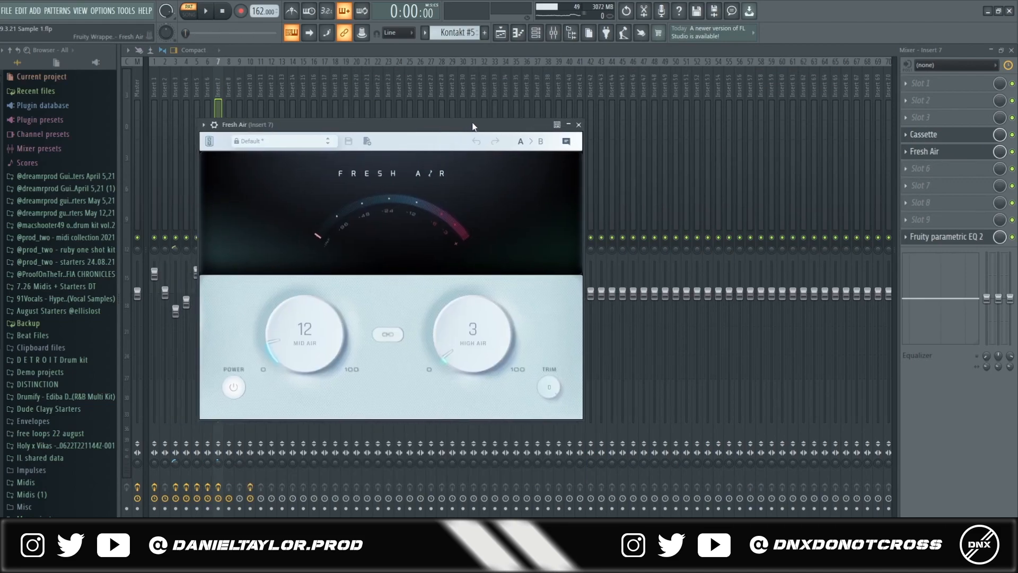
click(947, 238)
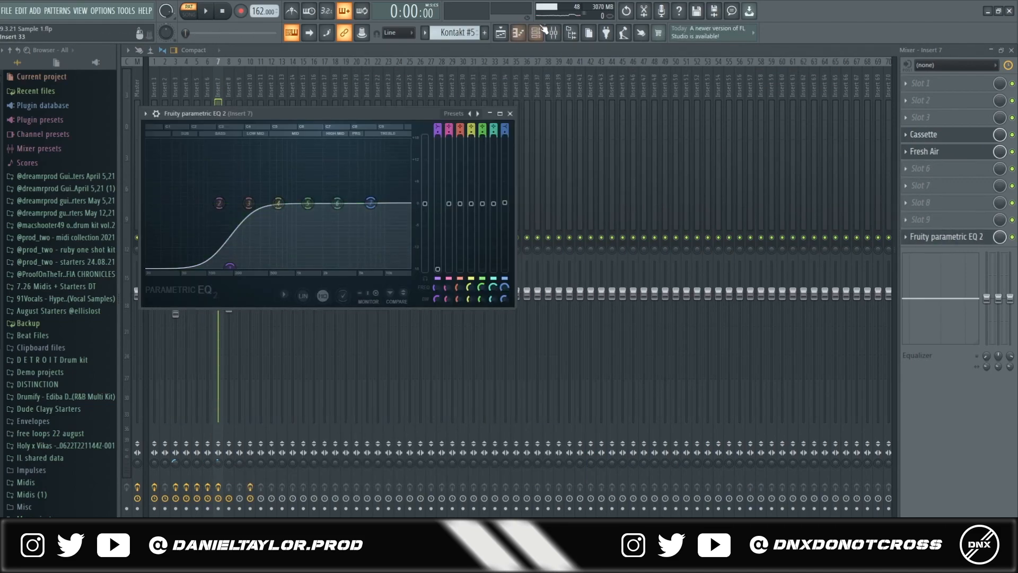
- Open the Kontakt #6 clip on Track 5 in the piano roll and select its sustained D4 notes
click(501, 33)
double_click(374, 220)
scroll(260, 116, down, 4)
drag(852, 135, 162, 392)
click(537, 35)
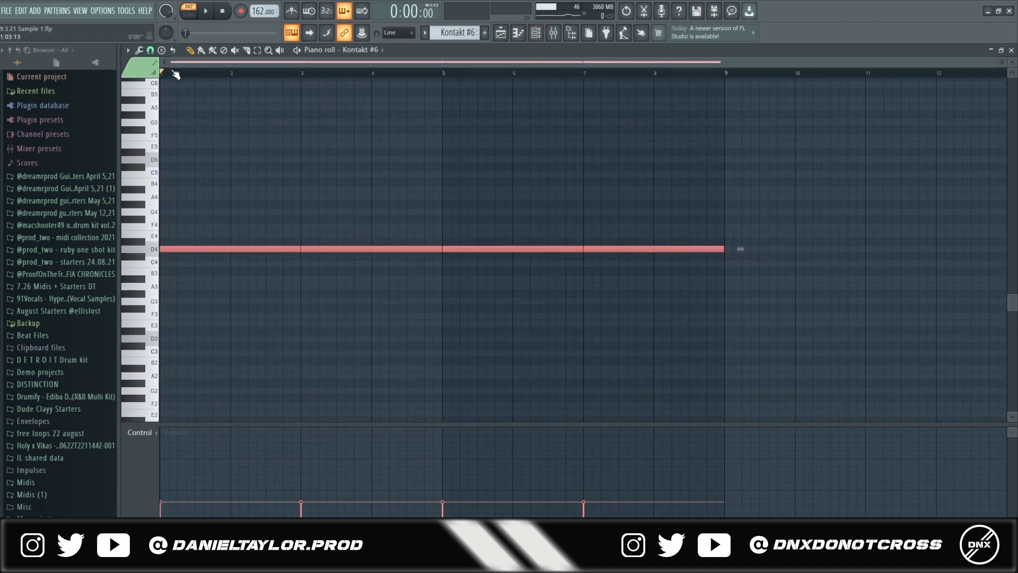
- Audition the Kontakt #6 pattern from the beginning and bring up the mixer
key(space)
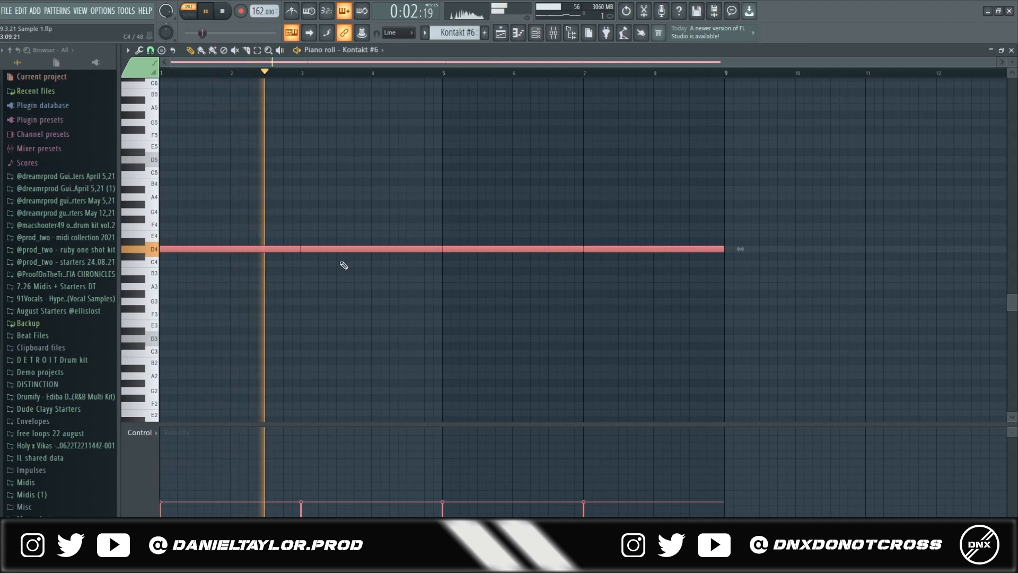
key(space)
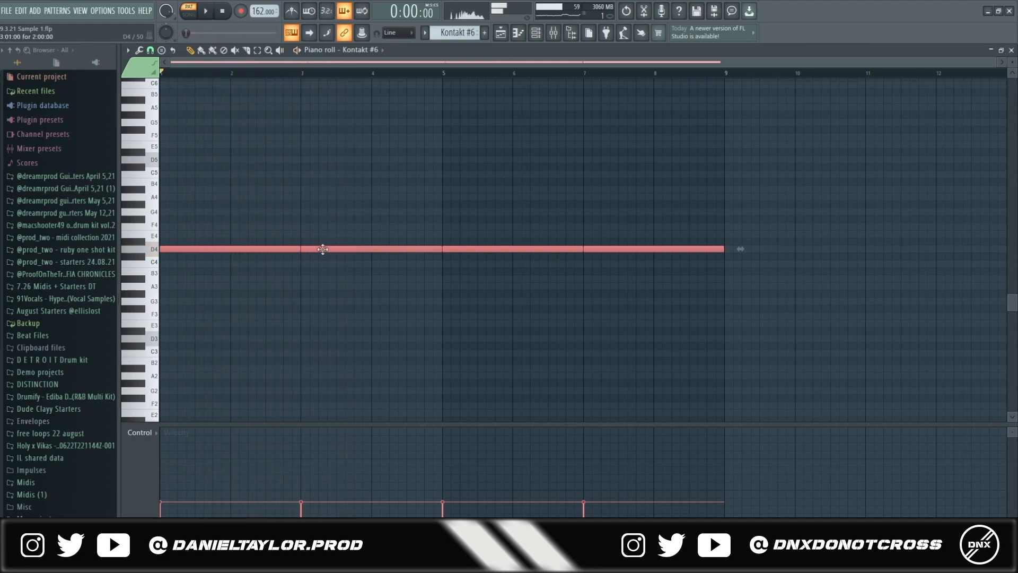
click(558, 34)
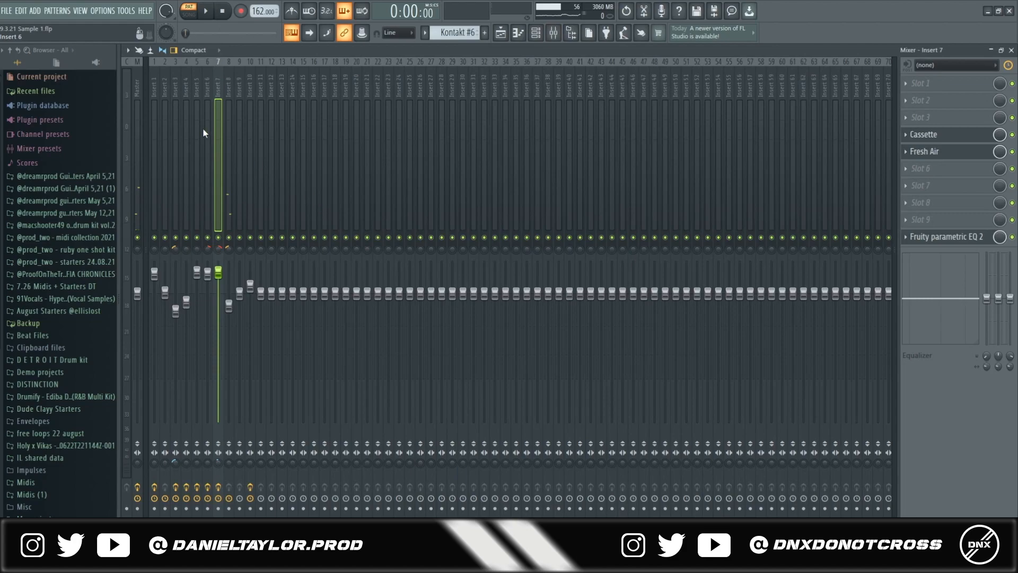
- Check mixer Insert 8 for effects and return to the playlist with the 9.3.21 Sample 1 clip settings closed
click(226, 249)
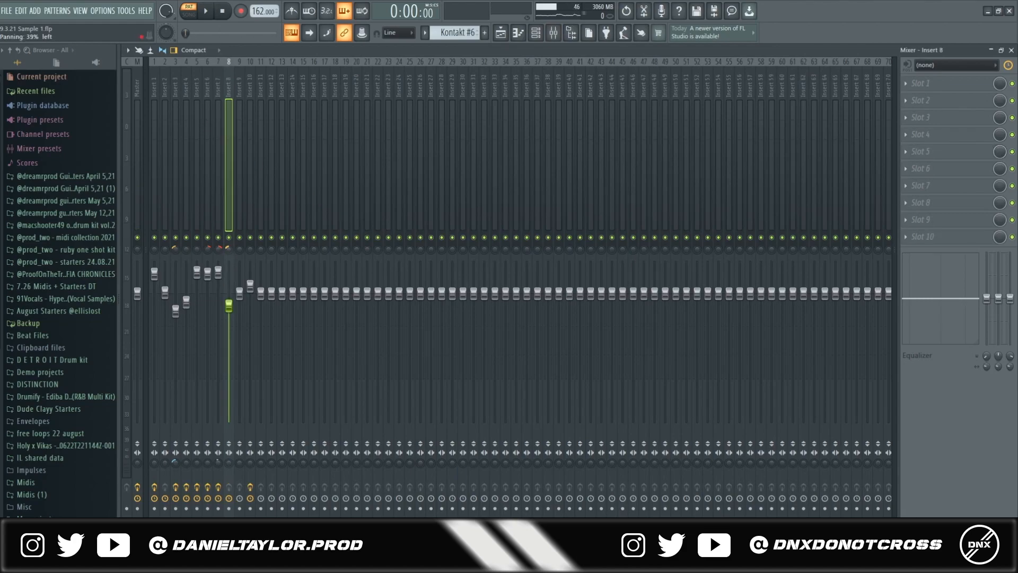
click(537, 35)
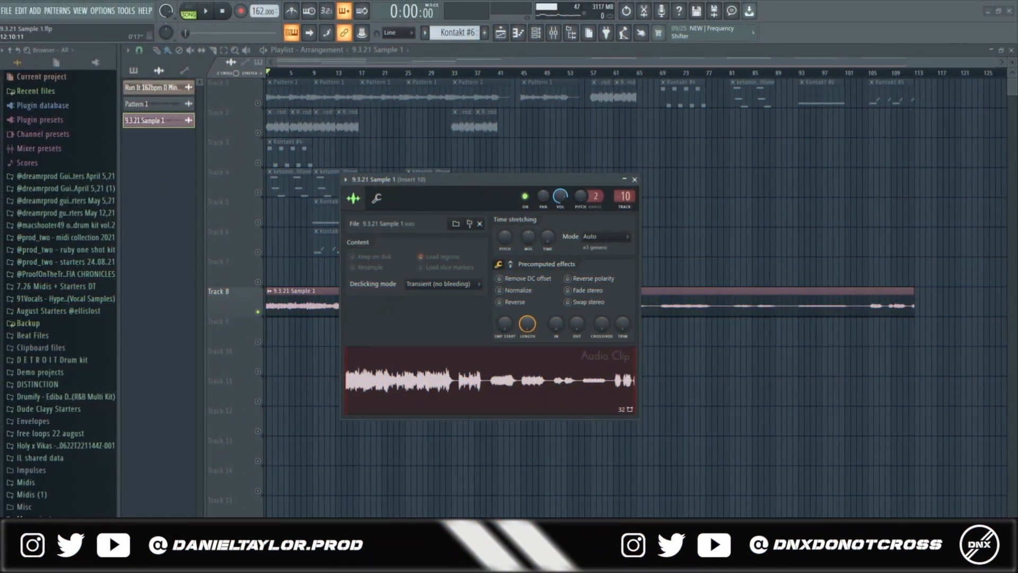
key(Escape)
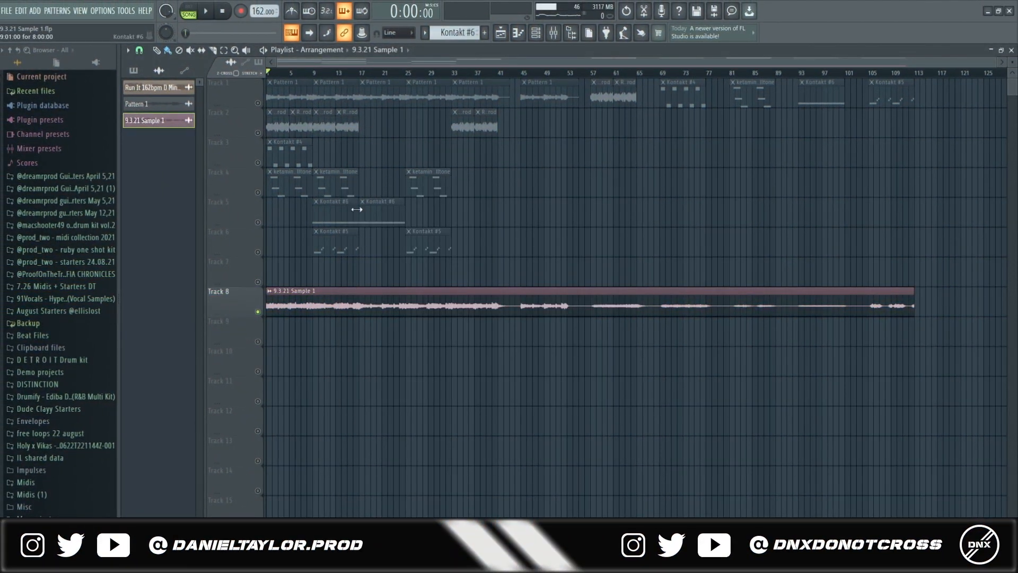
- Select groups of the muted source clips in the playlist, ending with the Track 1 clips from about bar 45 onward
drag(950, 81, 258, 254)
drag(281, 79, 517, 261)
drag(519, 80, 954, 130)
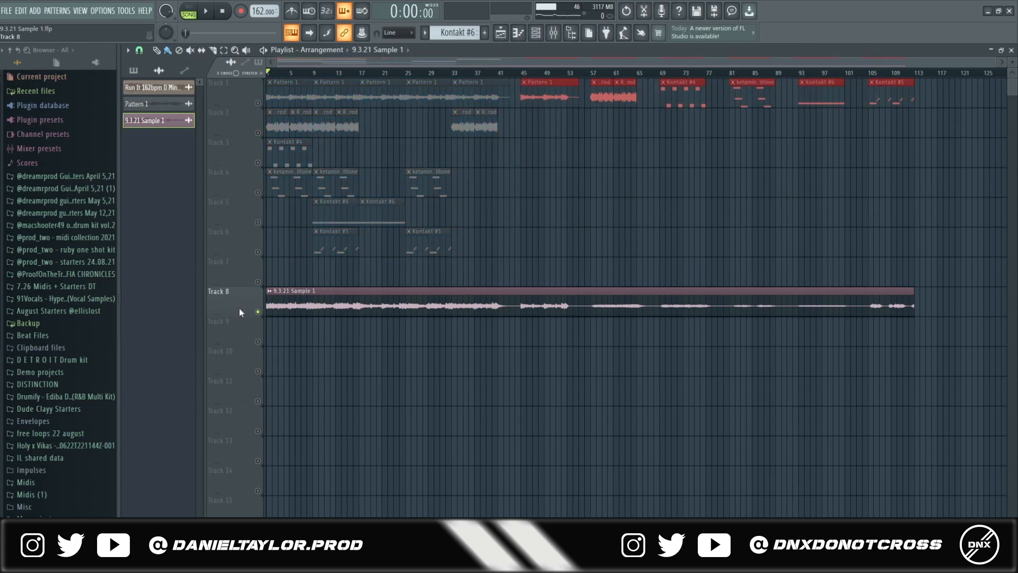
- Open the 9.3.21 Sample 1 clip on Track 8 and inspect the Virtual Tape Machines effect on mixer Insert 10
double_click(284, 292)
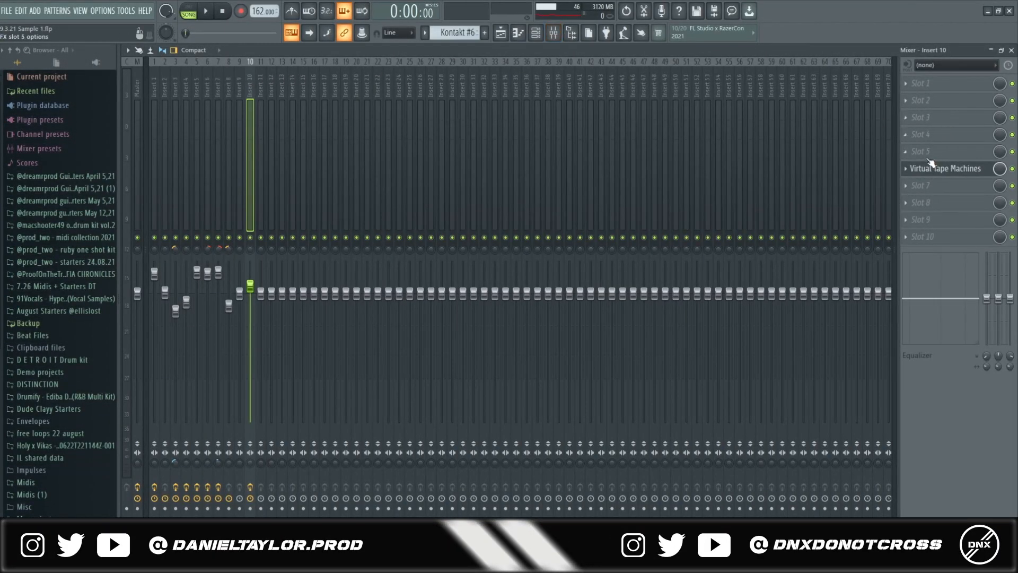
click(934, 168)
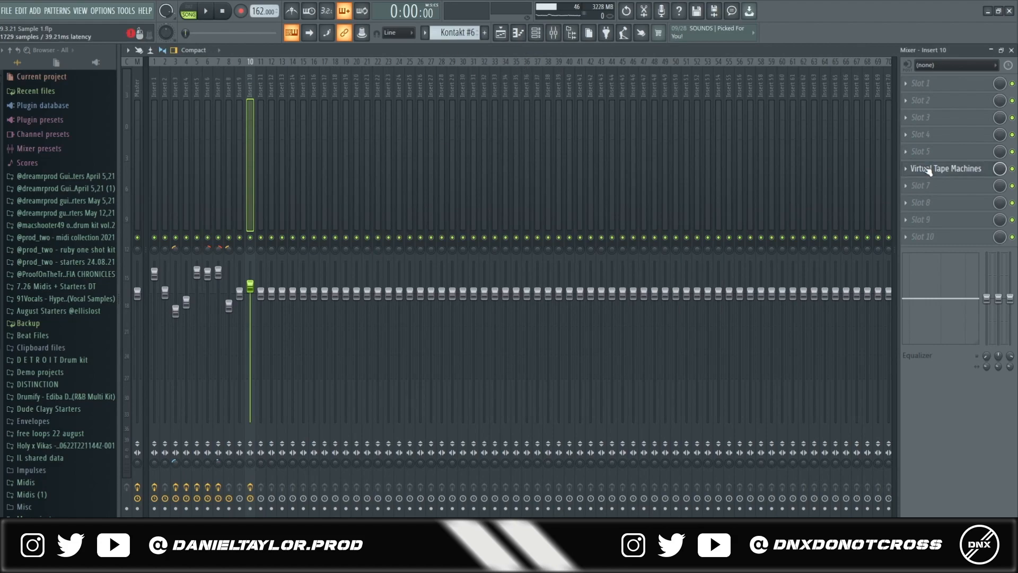
click(933, 168)
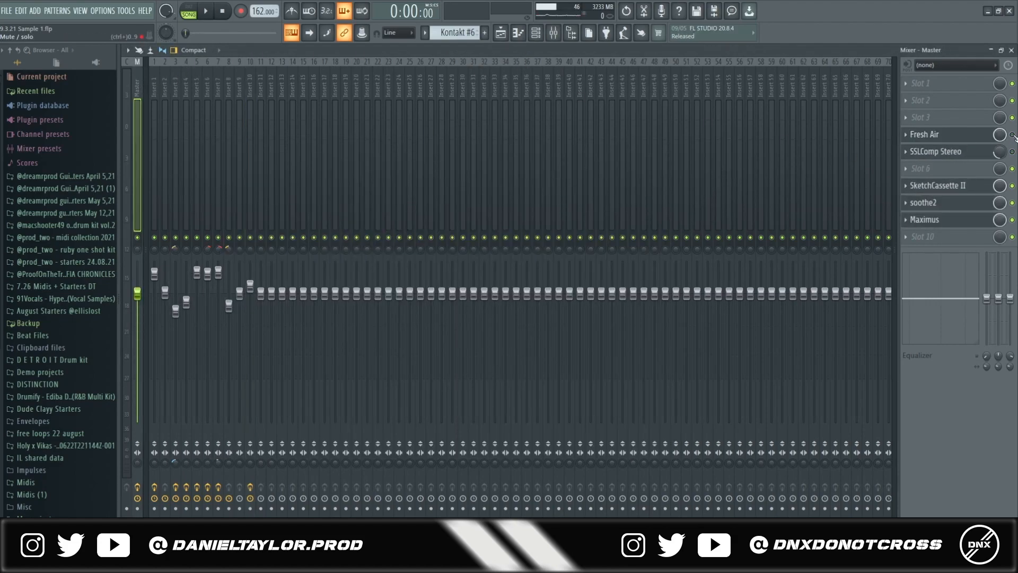
- Inspect the SketchCassette II effect on the Master track, repositioning its window over the mixer
click(944, 185)
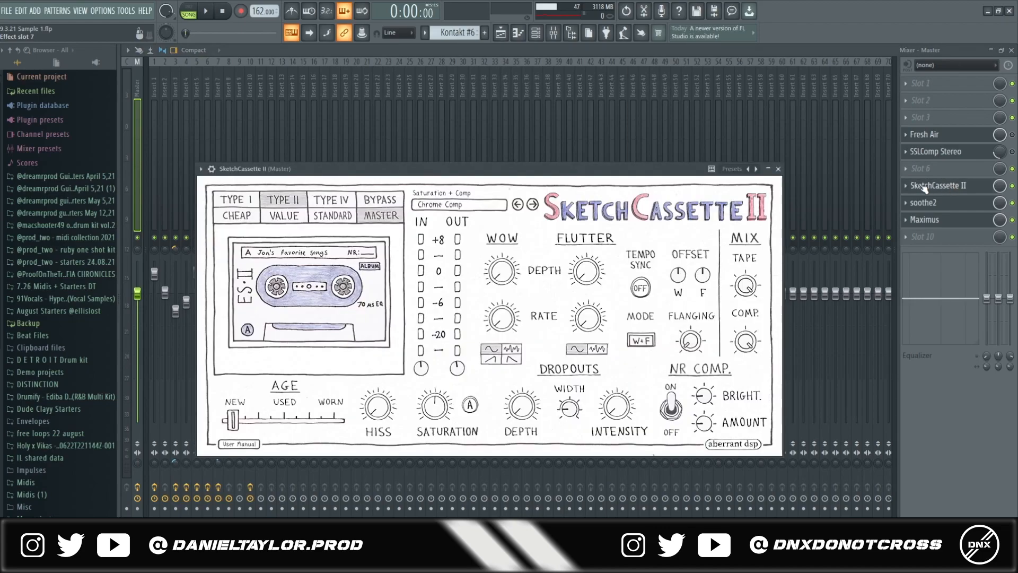
drag(539, 166, 584, 97)
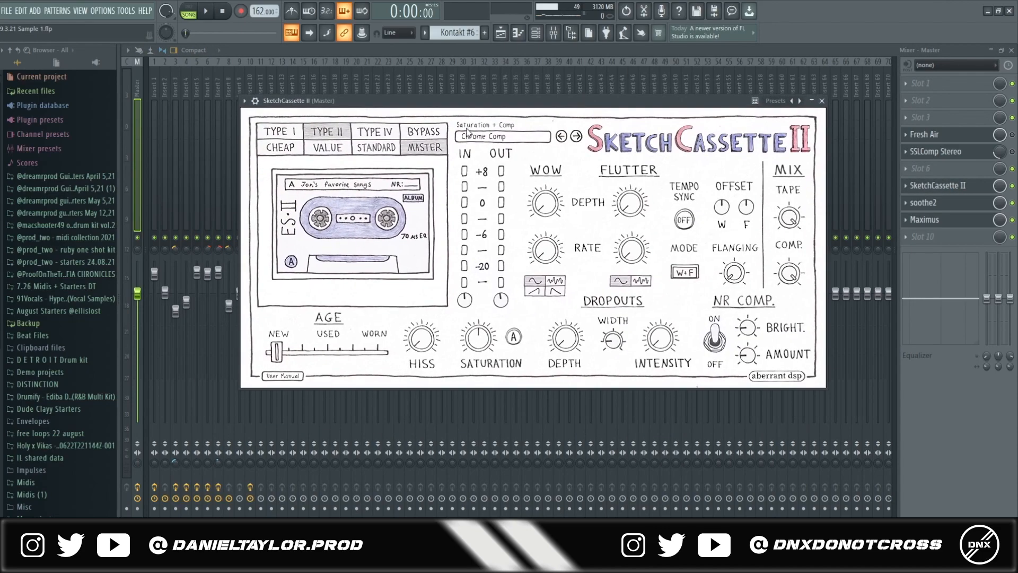
mouse_move(484, 102)
mouse_down()
mouse_move(332, 126)
mouse_move(402, 112)
mouse_move(409, 100)
mouse_move(444, 109)
mouse_up()
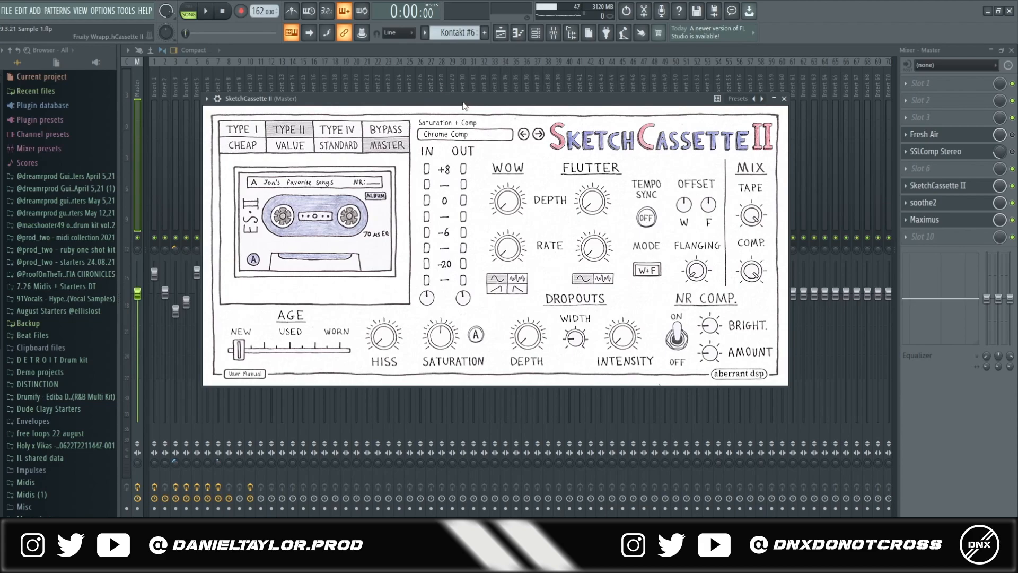
drag(463, 105, 449, 123)
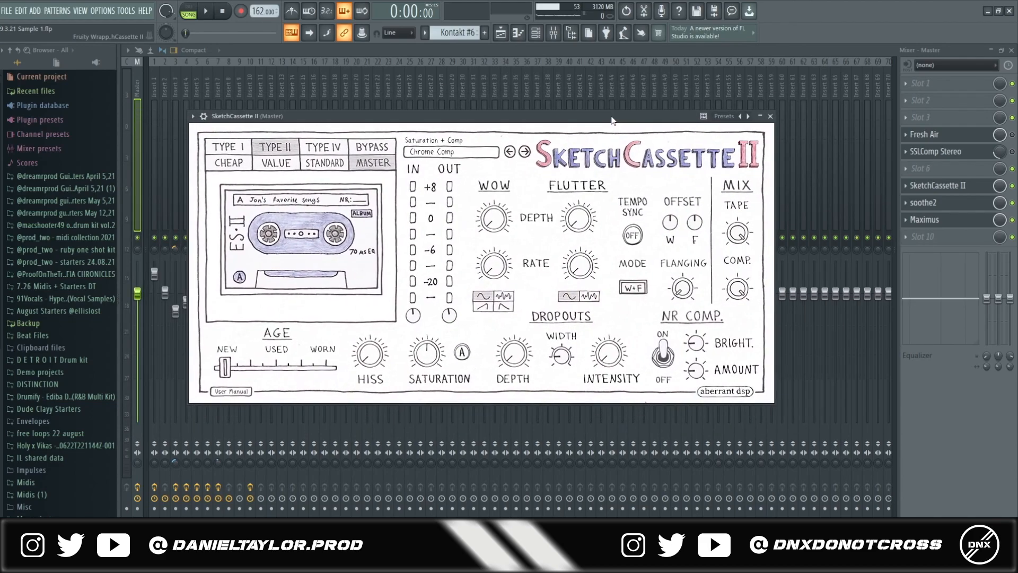
- Inspect the soothe2 and Maximus effects on the Master track and return to the playlist
click(936, 202)
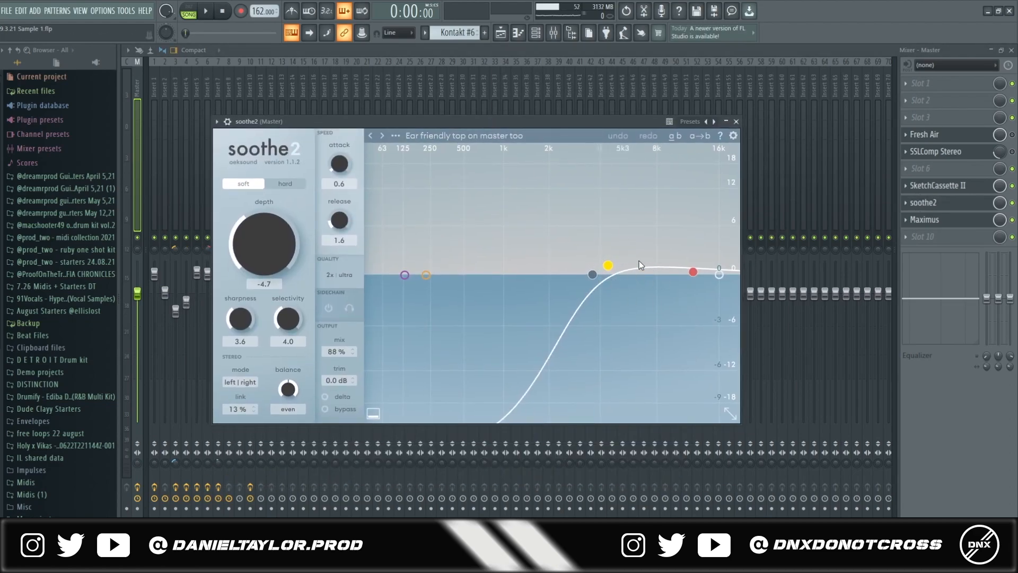
click(938, 220)
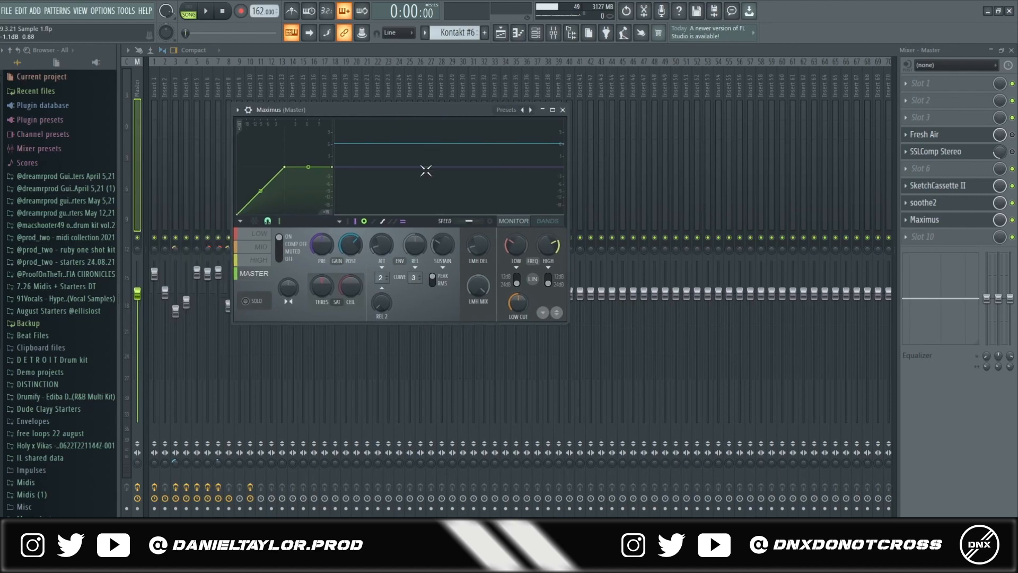
click(500, 33)
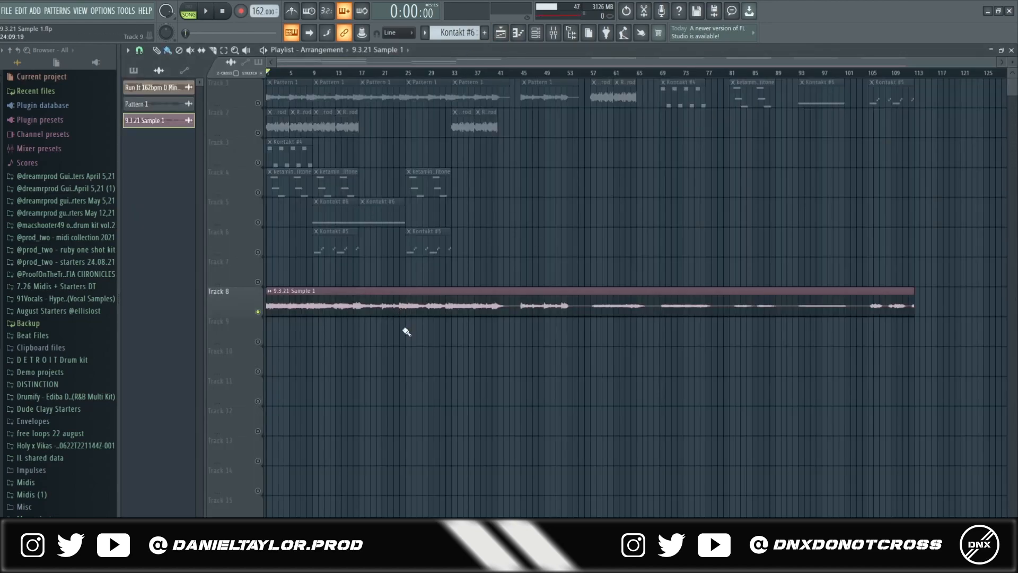